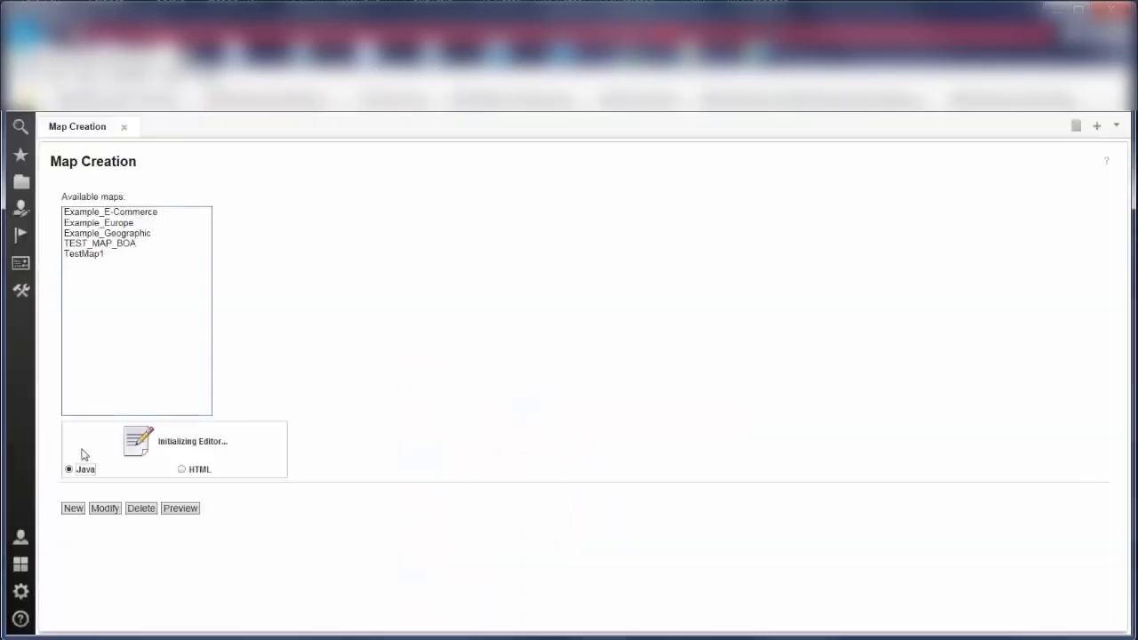
# Create a new map named My_WEBGUI_map
pyautogui.click(73, 508)
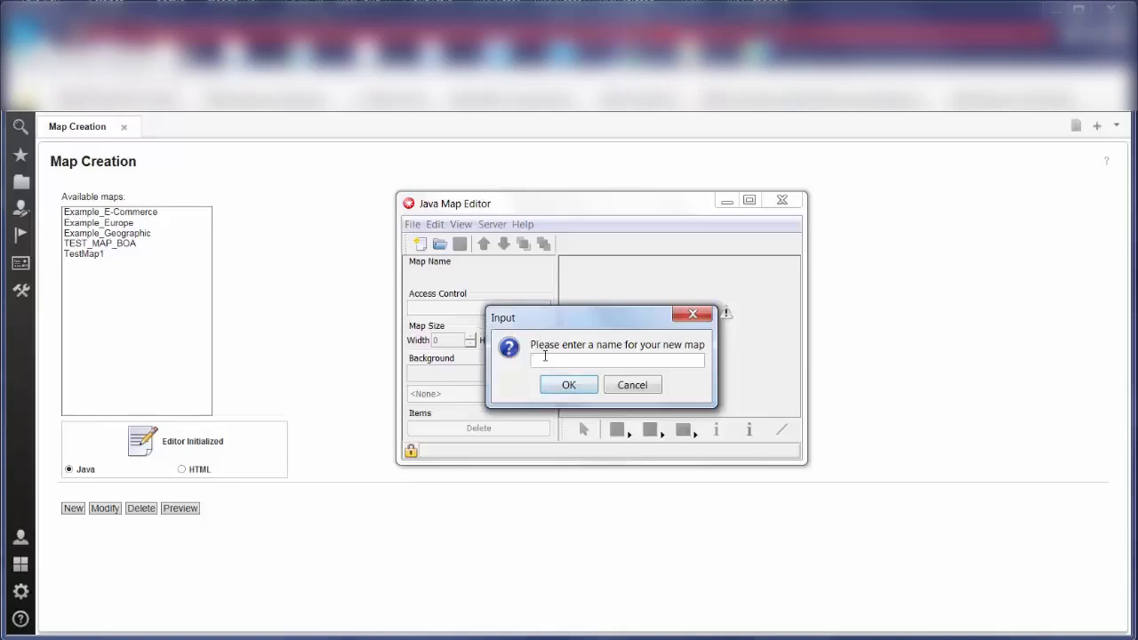
pyautogui.write('My_WEBGUI_map')
pyautogui.click(566, 392)
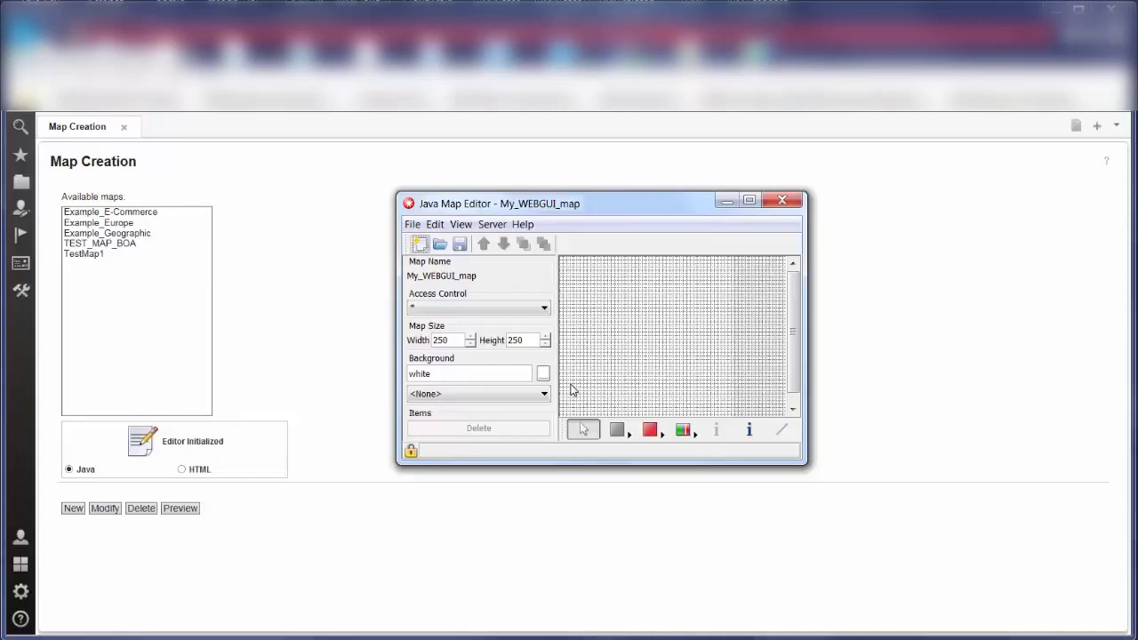
# Set usa.png as the map background and enlarge the editor to 814×466
pyautogui.click(543, 395)
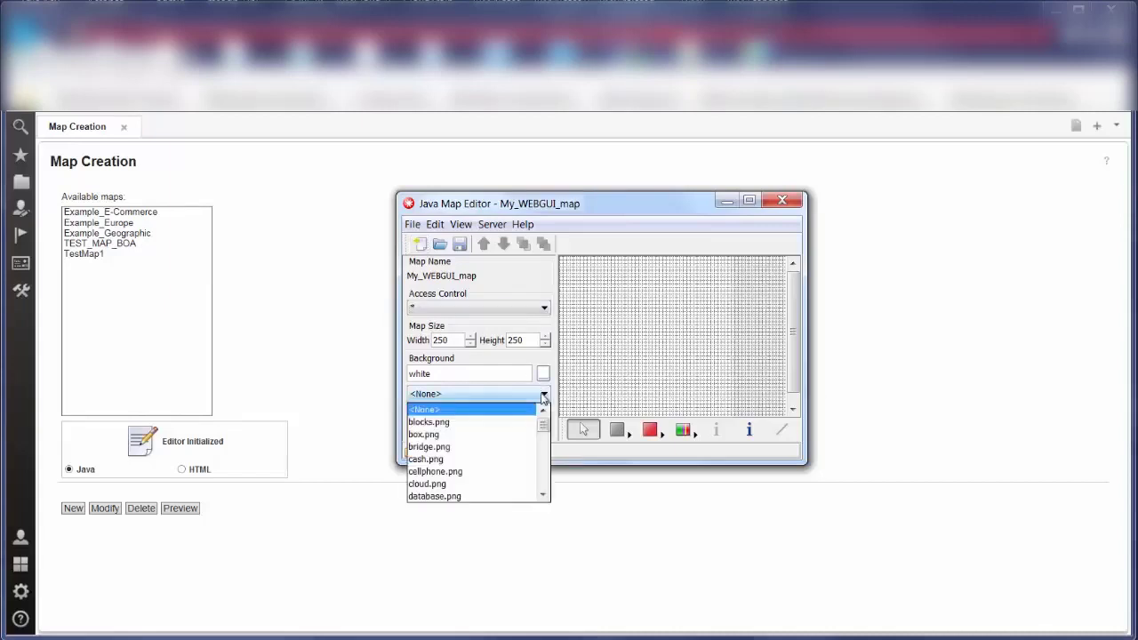
pyautogui.moveTo(546, 429); pyautogui.dragTo(548, 487)
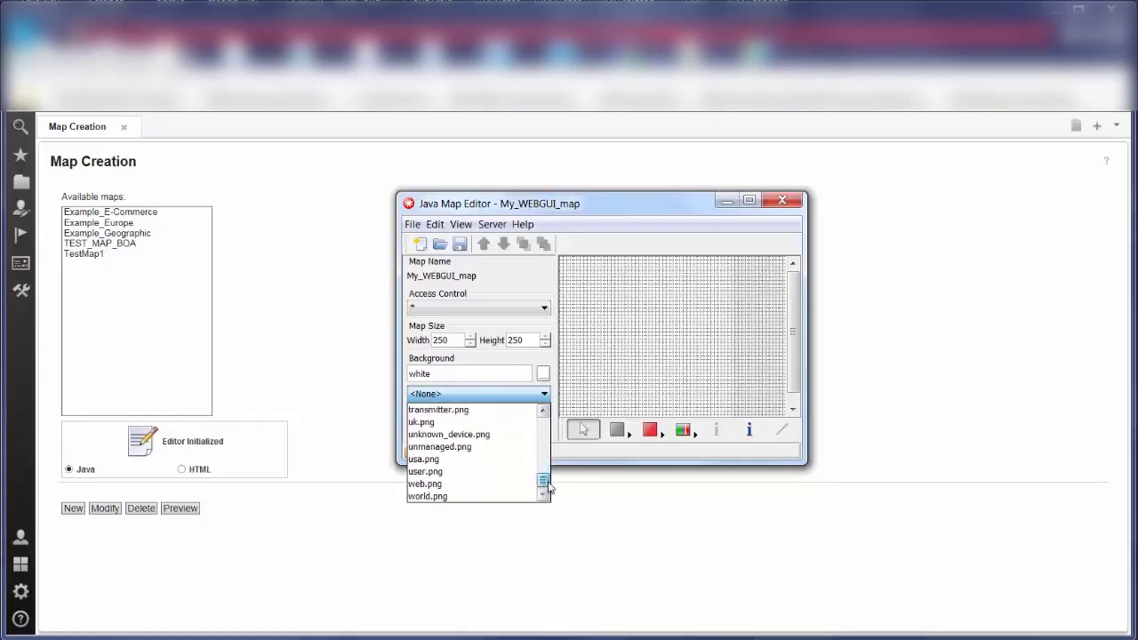
pyautogui.click(439, 460)
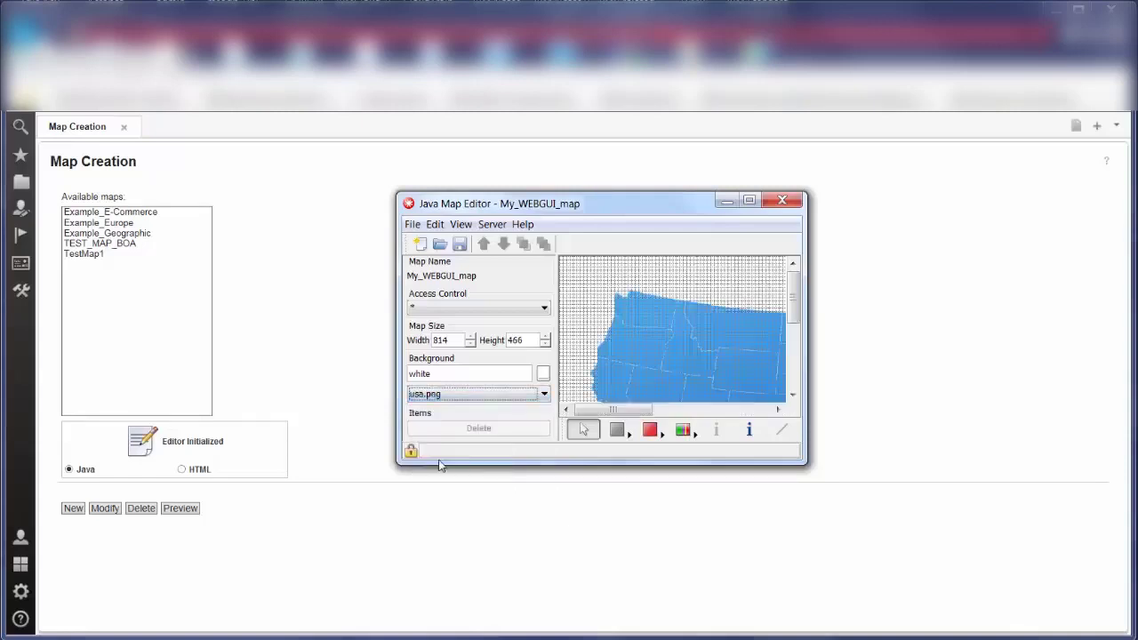
pyautogui.moveTo(802, 461); pyautogui.dragTo(1058, 585)
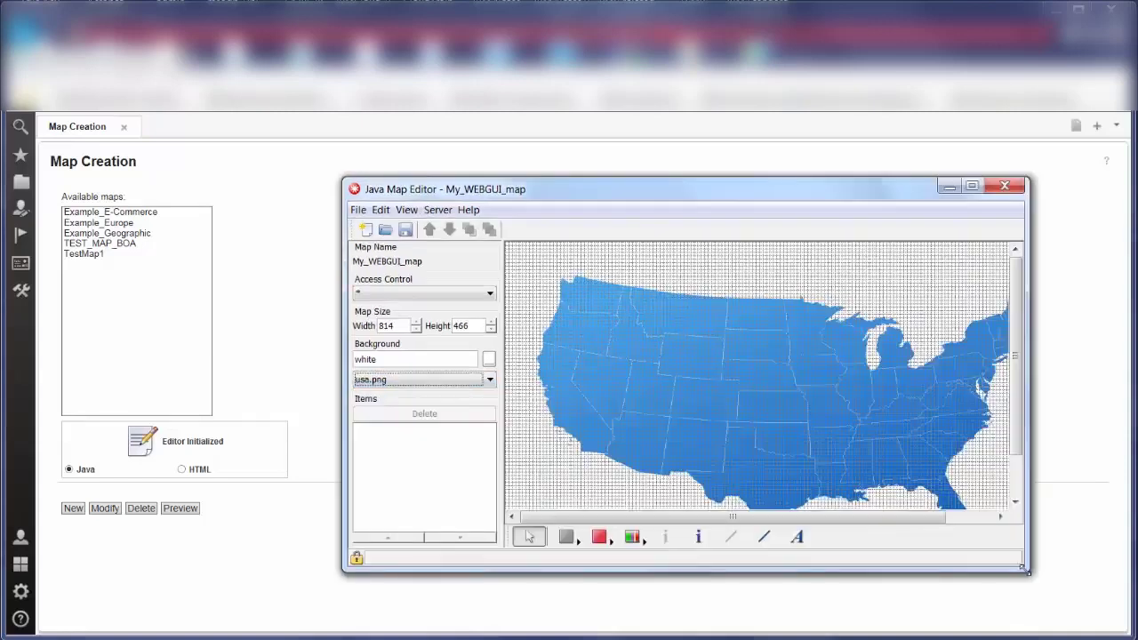
# Place two histogram monitors, one over the central US and one near the southeast
pyautogui.click(641, 553)
pyautogui.click(659, 583)
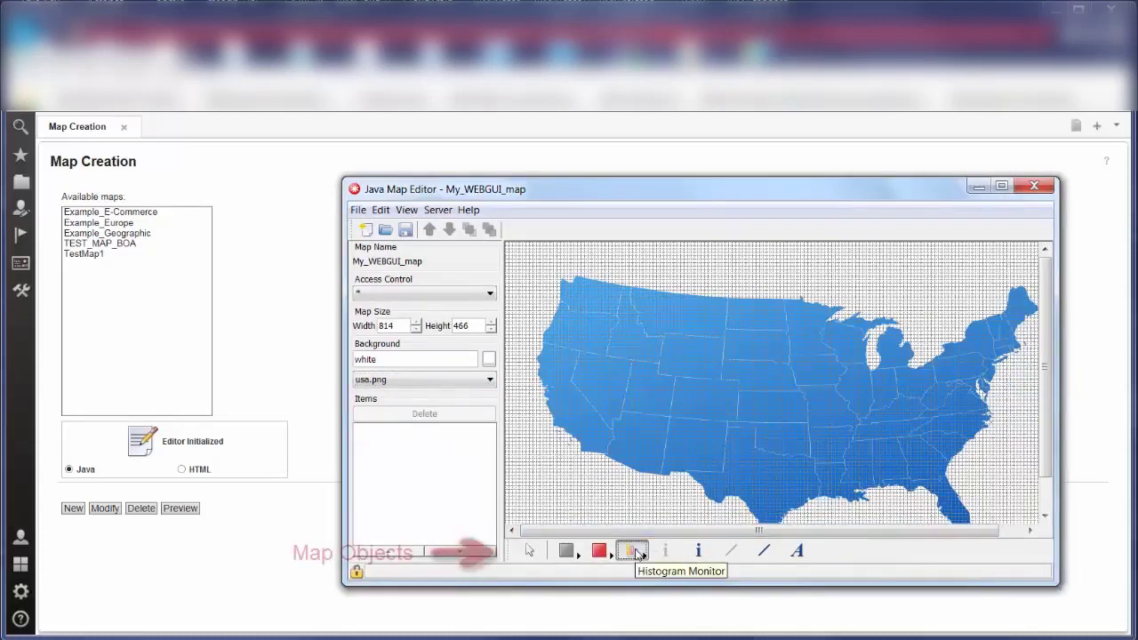
pyautogui.click(619, 313)
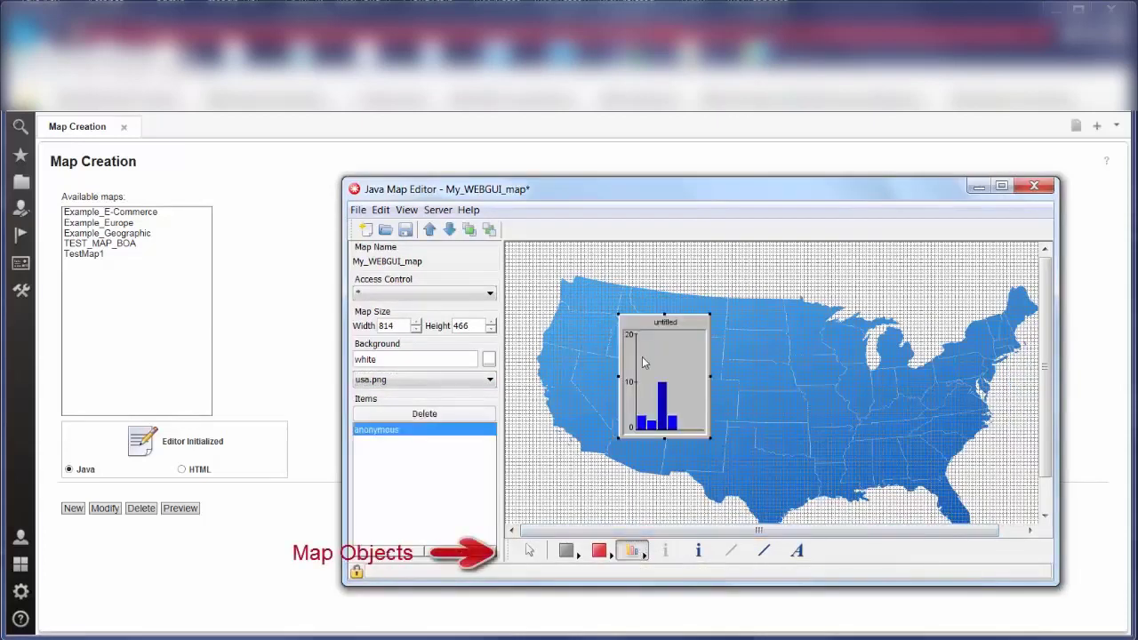
pyautogui.click(809, 380)
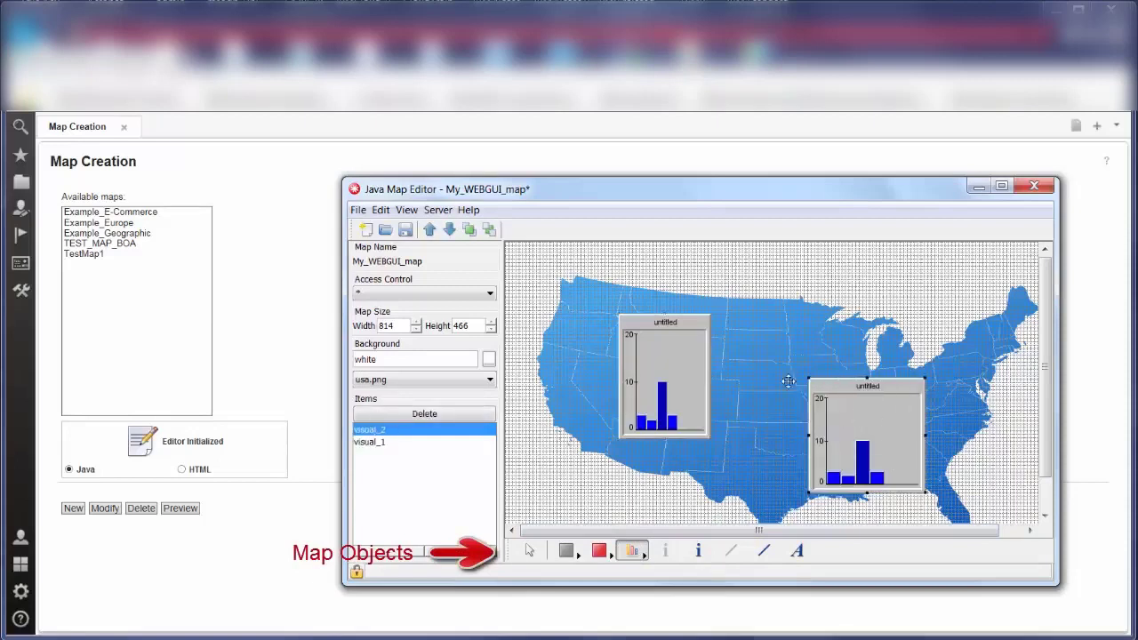
pyautogui.click(645, 324)
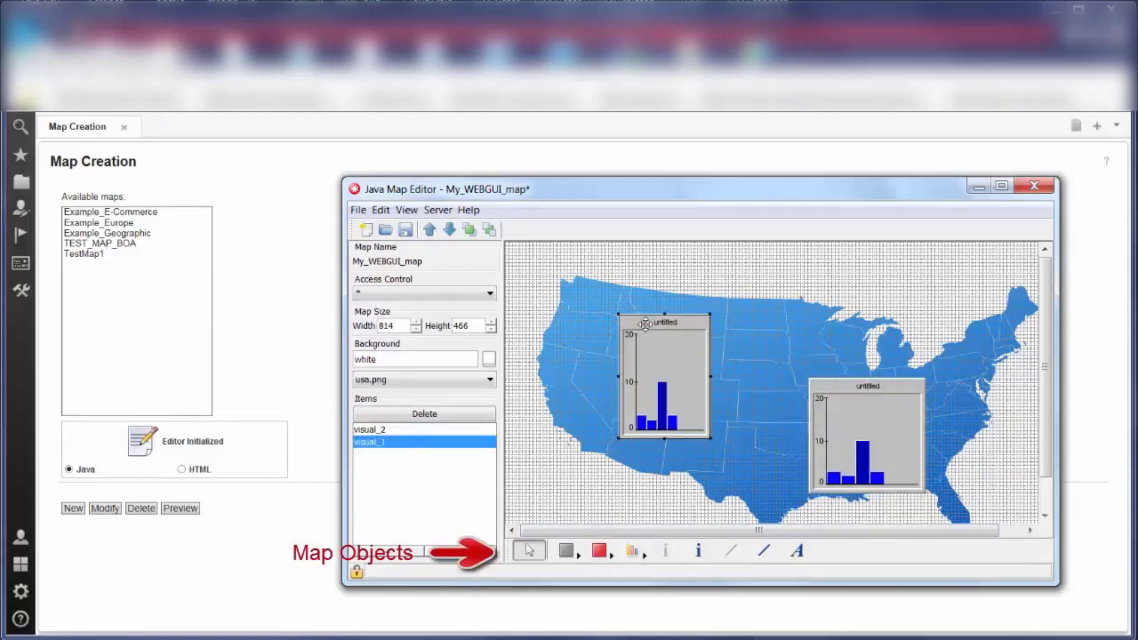
# Name and label the first histogram AEL and enable Show Total
pyautogui.rightClick(645, 323)
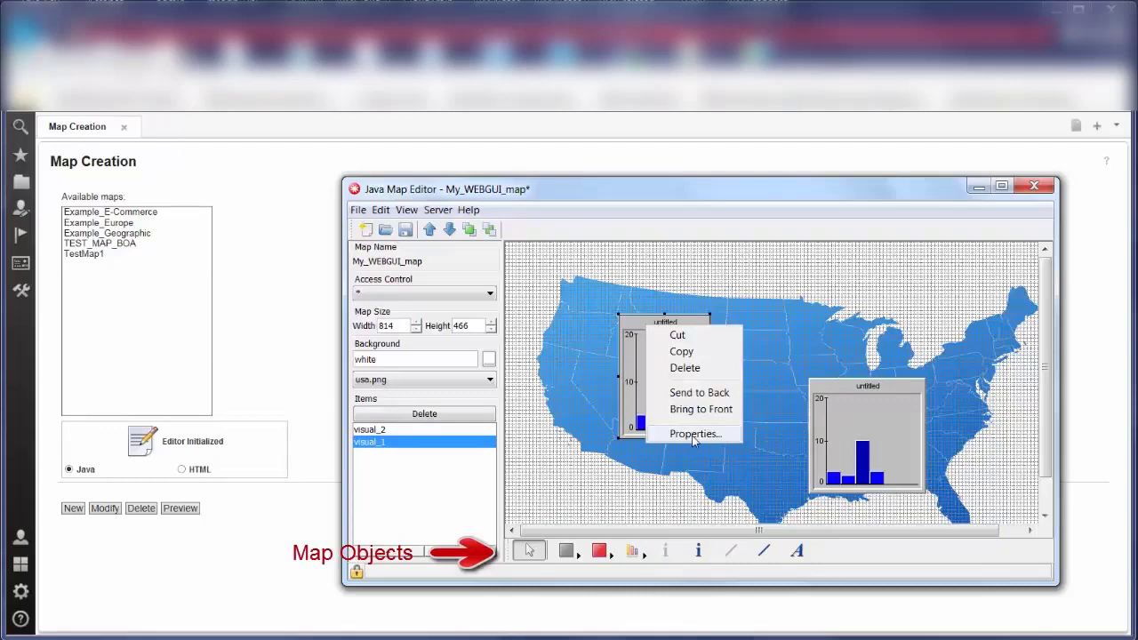
pyautogui.click(694, 435)
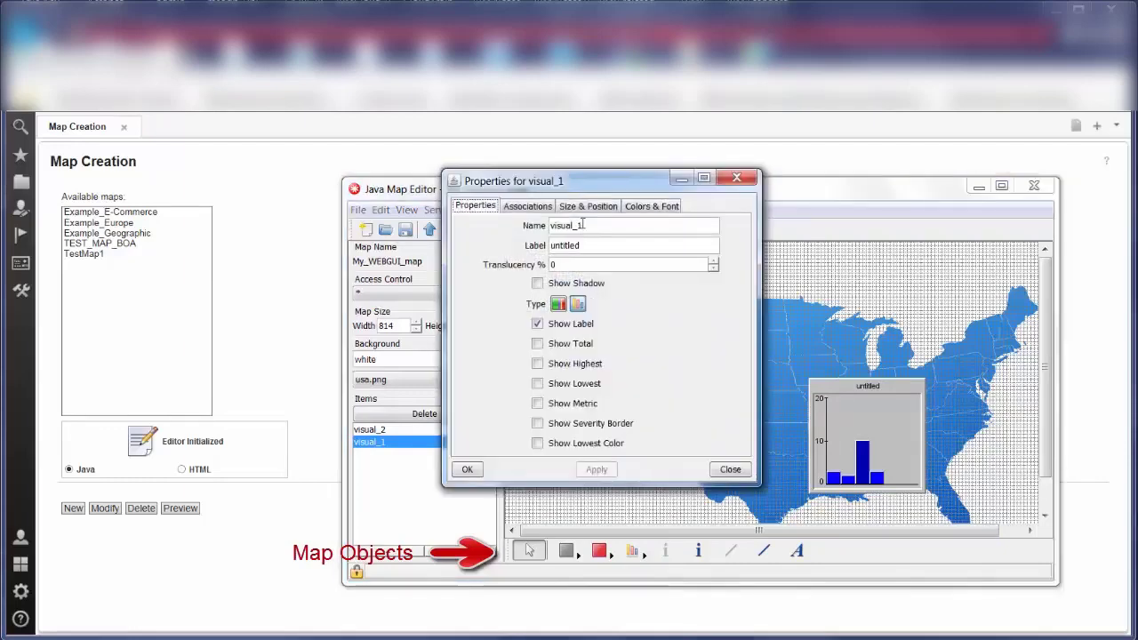
pyautogui.moveTo(583, 227); pyautogui.dragTo(507, 219)
pyautogui.write('AEL')
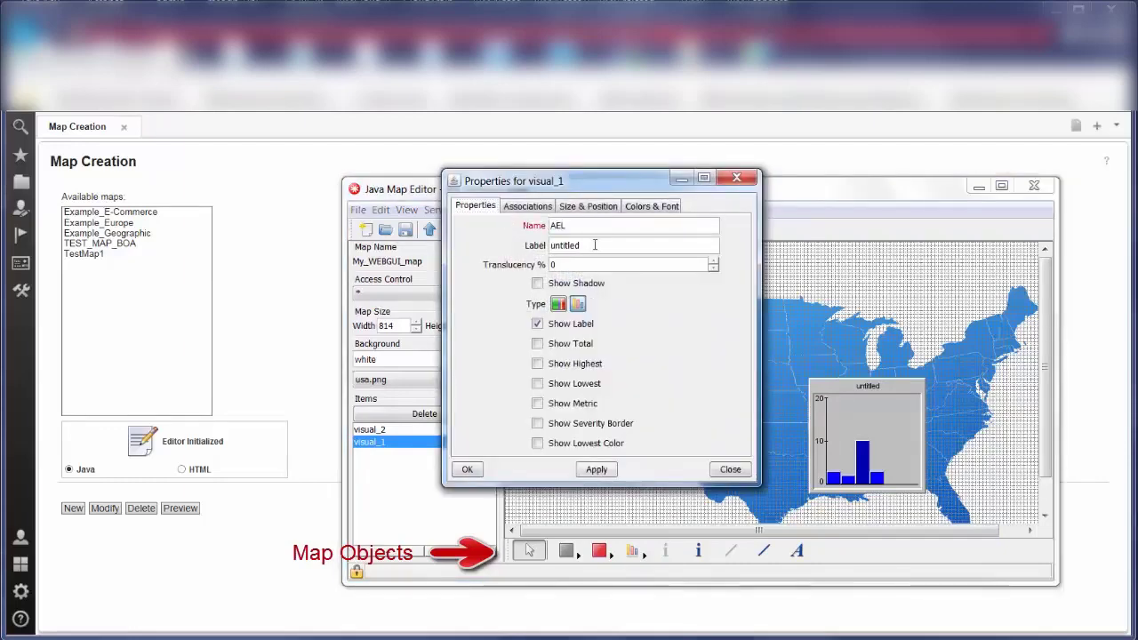
pyautogui.moveTo(595, 245); pyautogui.dragTo(545, 246)
pyautogui.write('A')
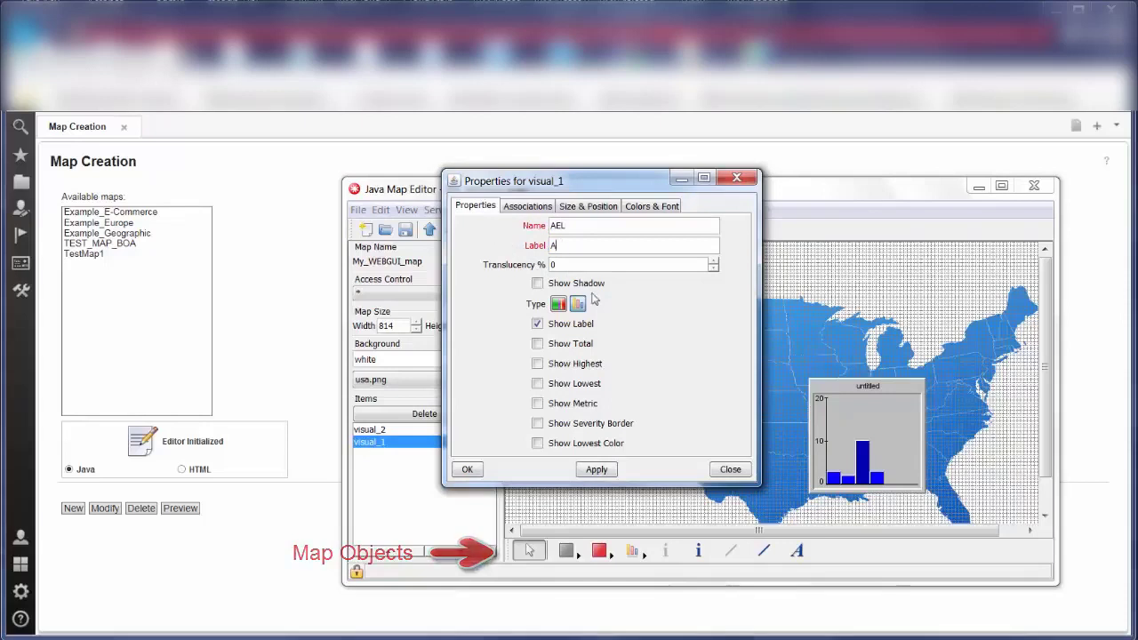
pyautogui.write('EL')
pyautogui.click(537, 343)
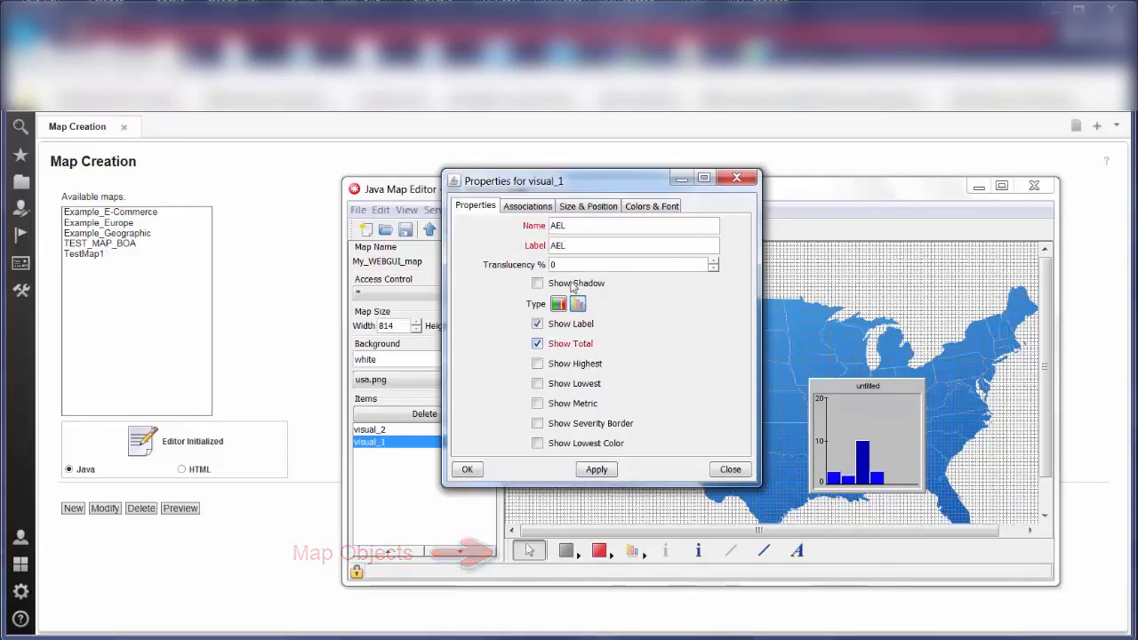
# Associate the histogram with Action AEL, Target _blank and the AllEvents filter
pyautogui.click(527, 205)
pyautogui.click(599, 251)
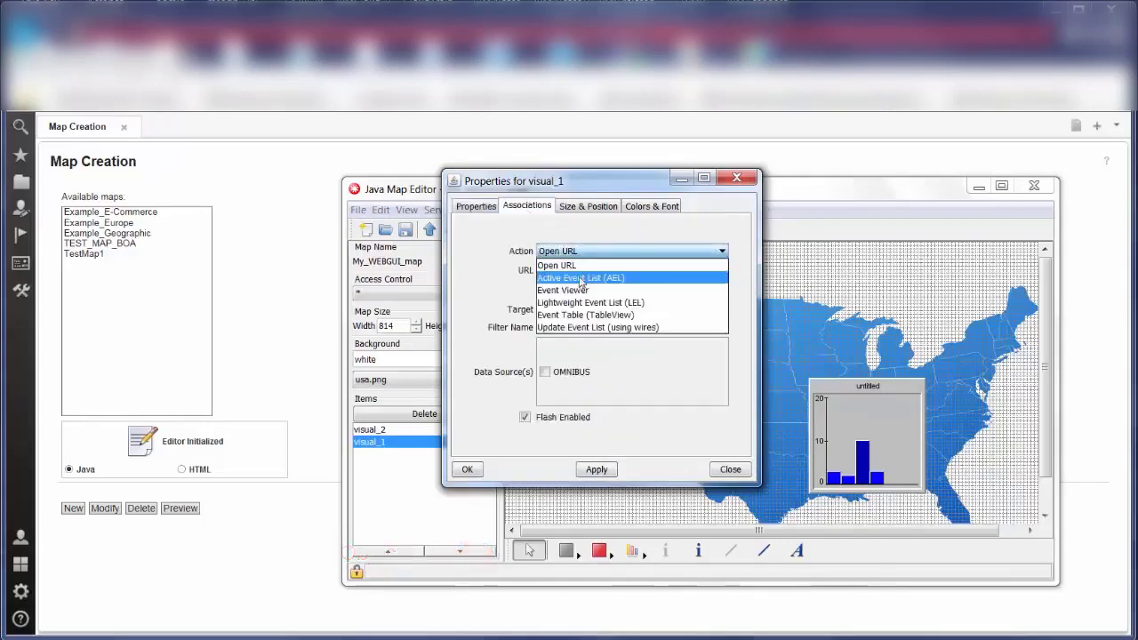
pyautogui.click(581, 278)
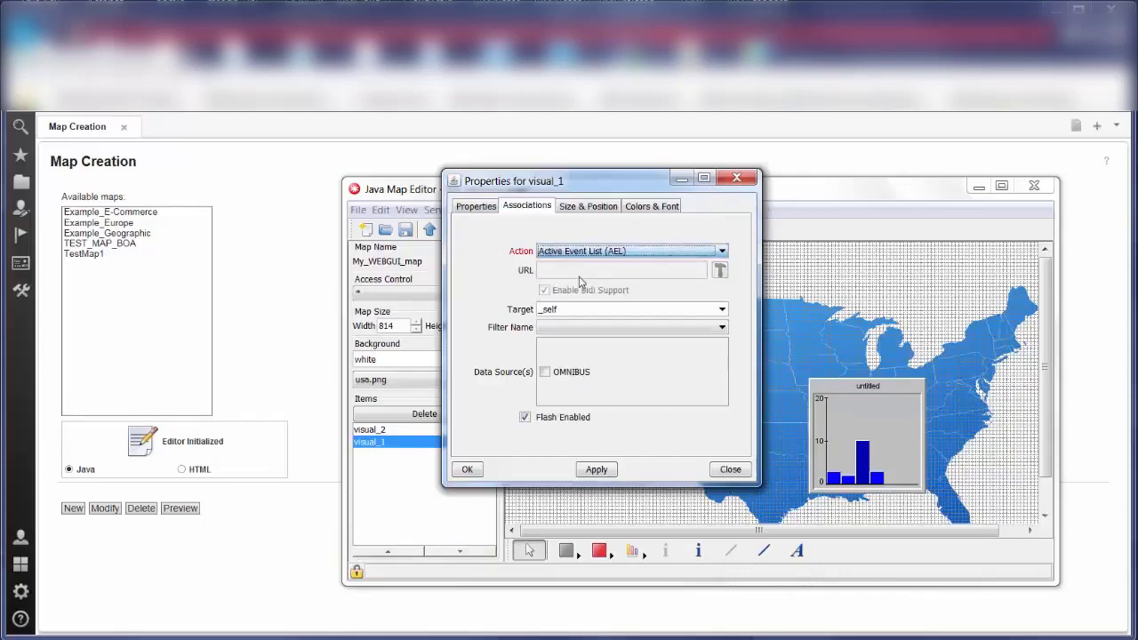
pyautogui.click(722, 309)
pyautogui.click(604, 336)
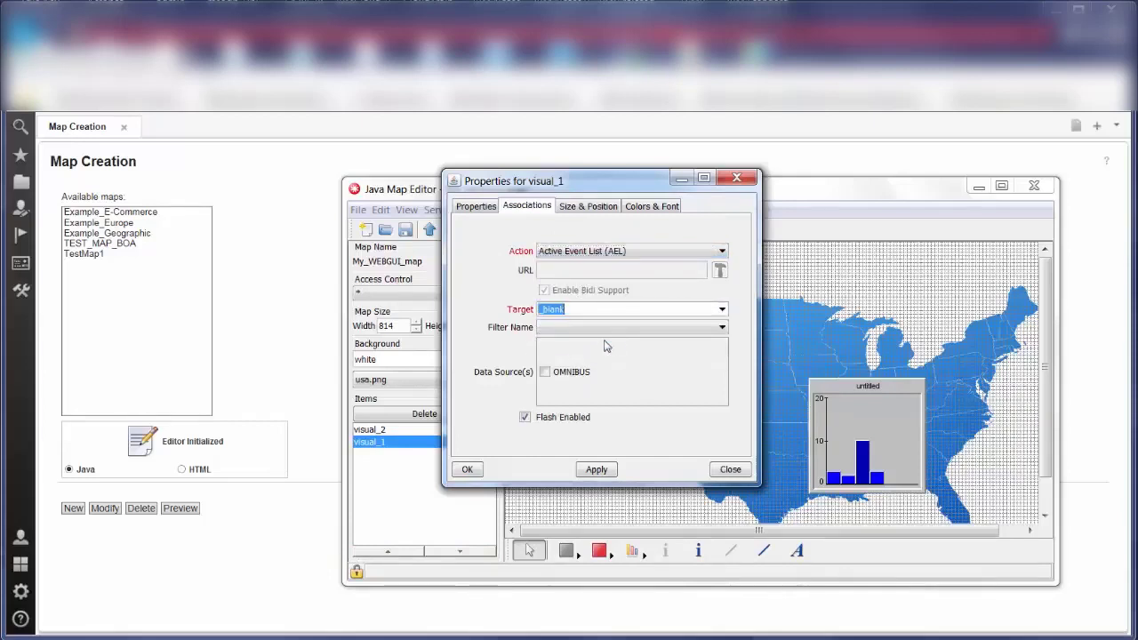
pyautogui.click(604, 327)
pyautogui.click(584, 357)
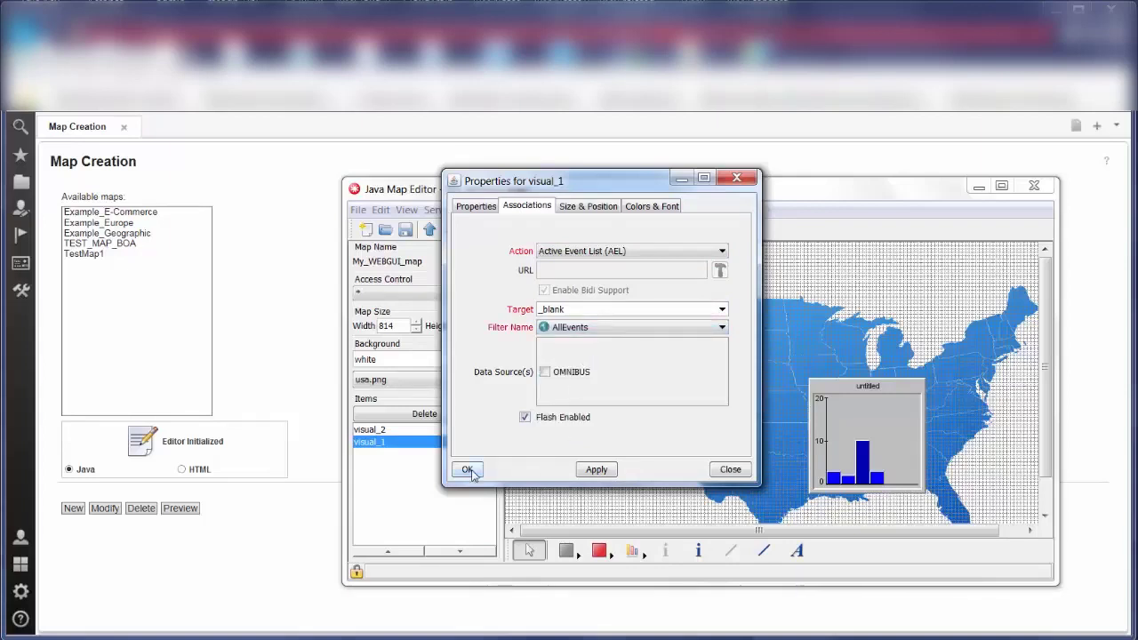
# Review the colour, font, size and position settings, then apply the properties
pyautogui.click(604, 251)
pyautogui.click(630, 212)
pyautogui.click(630, 212)
pyautogui.click(596, 209)
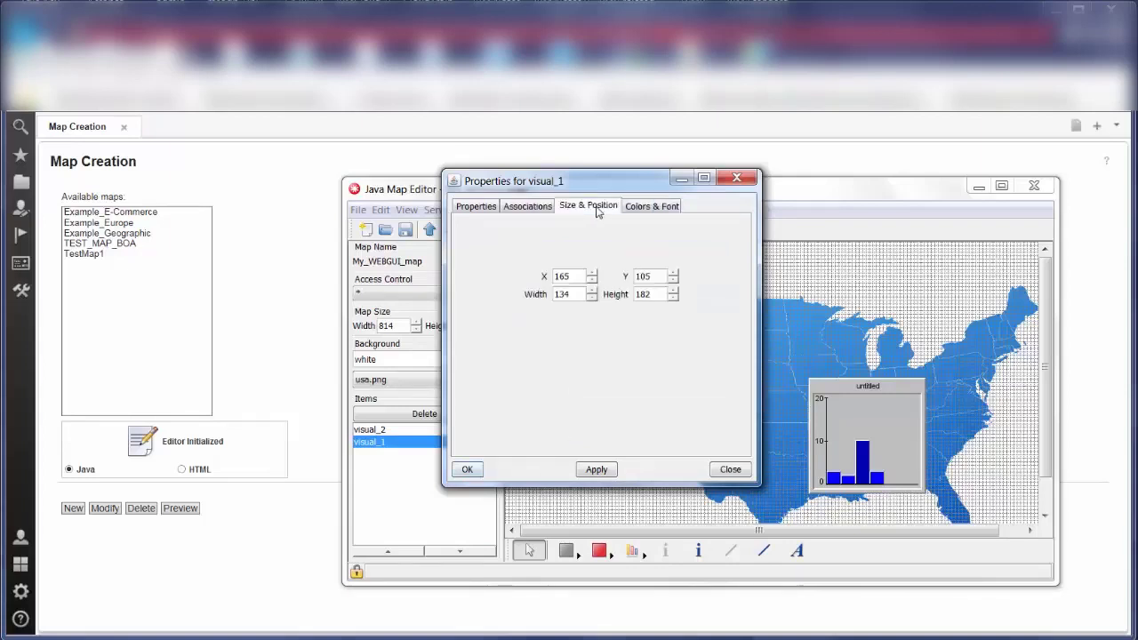
pyautogui.click(468, 470)
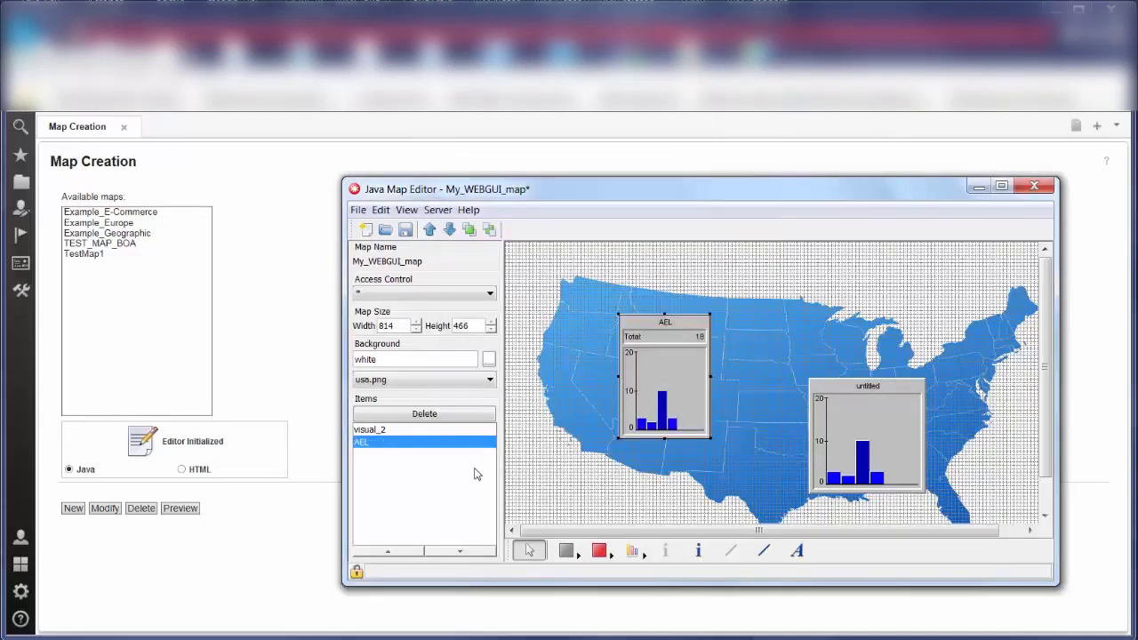
# Name the second histogram EV, label it EventViewer, and show Total, Highest and Lowest
pyautogui.rightClick(820, 383)
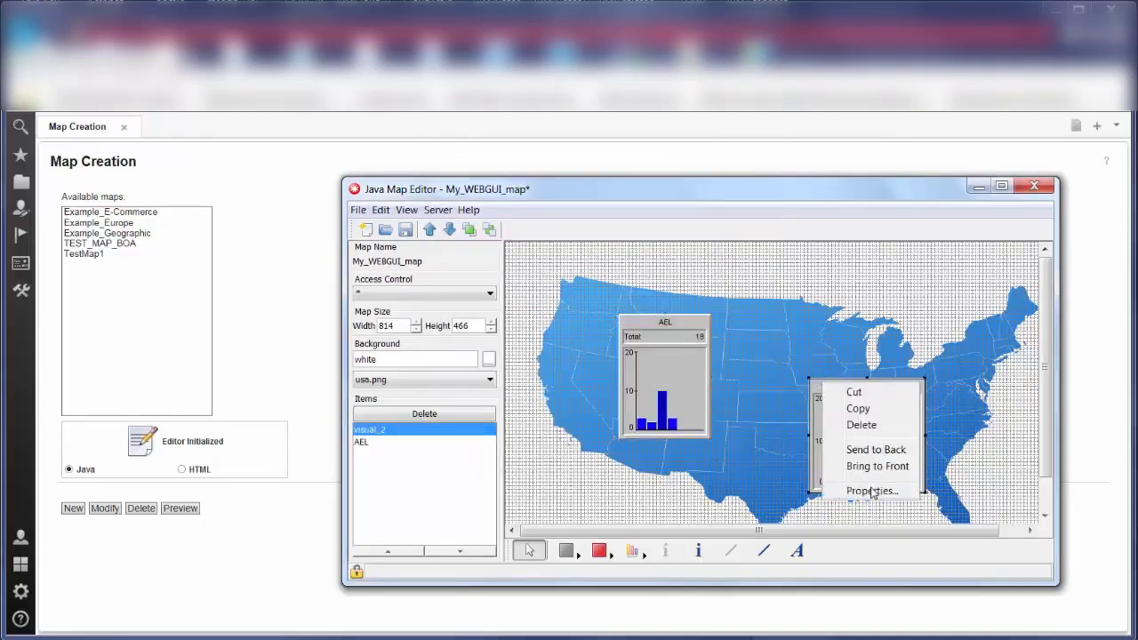
pyautogui.click(871, 491)
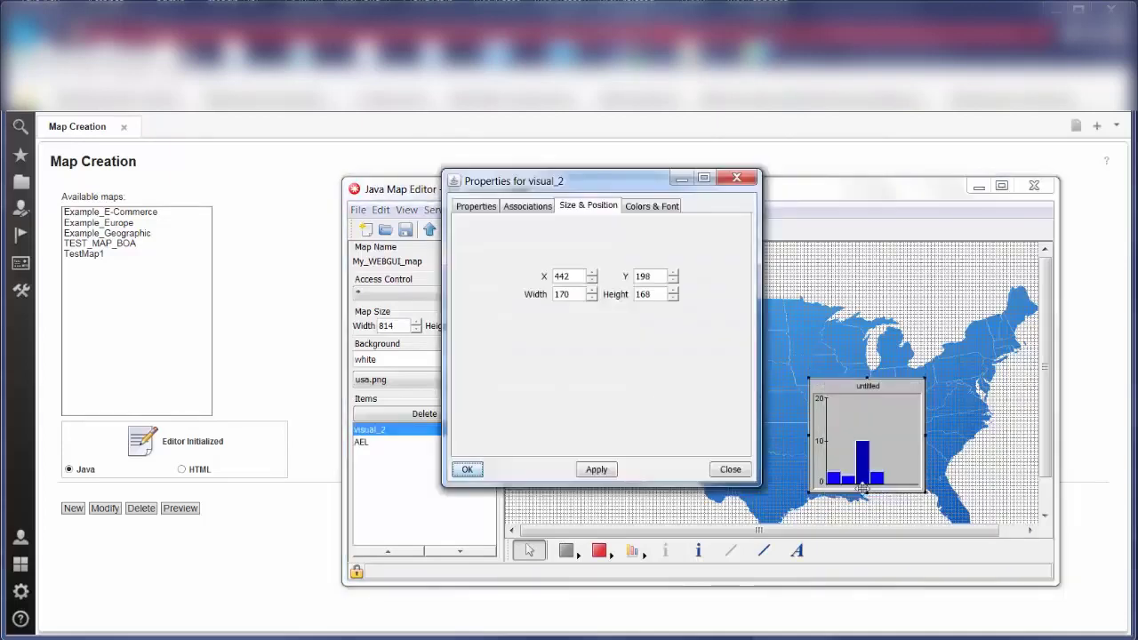
pyautogui.click(476, 206)
pyautogui.moveTo(599, 228); pyautogui.dragTo(551, 213)
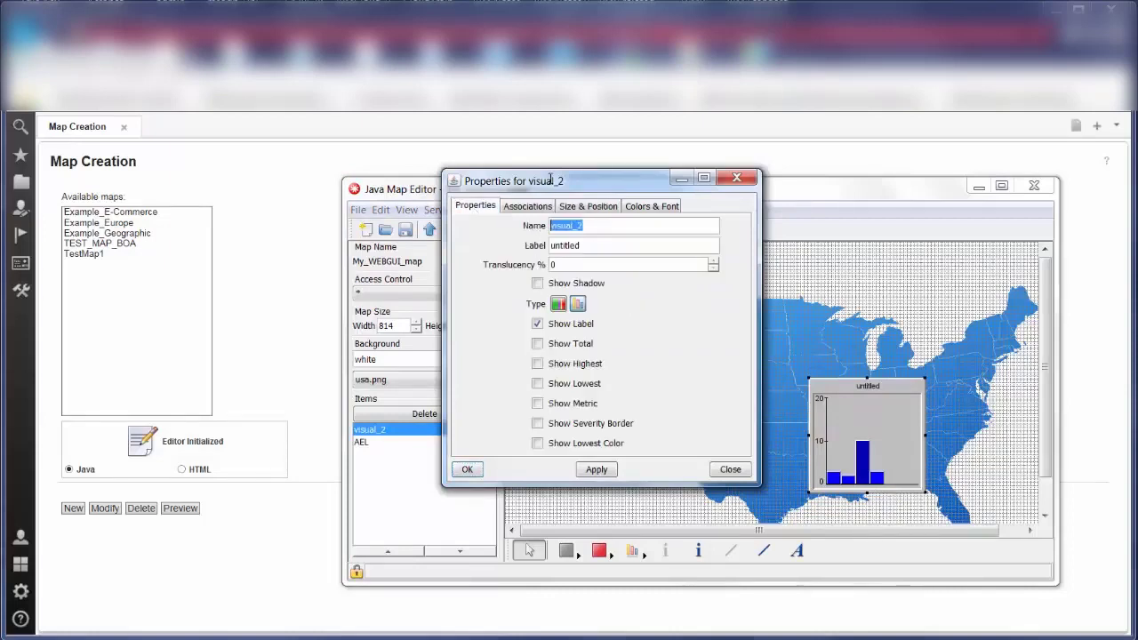
pyautogui.write('EV')
pyautogui.press('BackSpace')
pyautogui.press('BackSpace')
pyautogui.press('BackSpace')
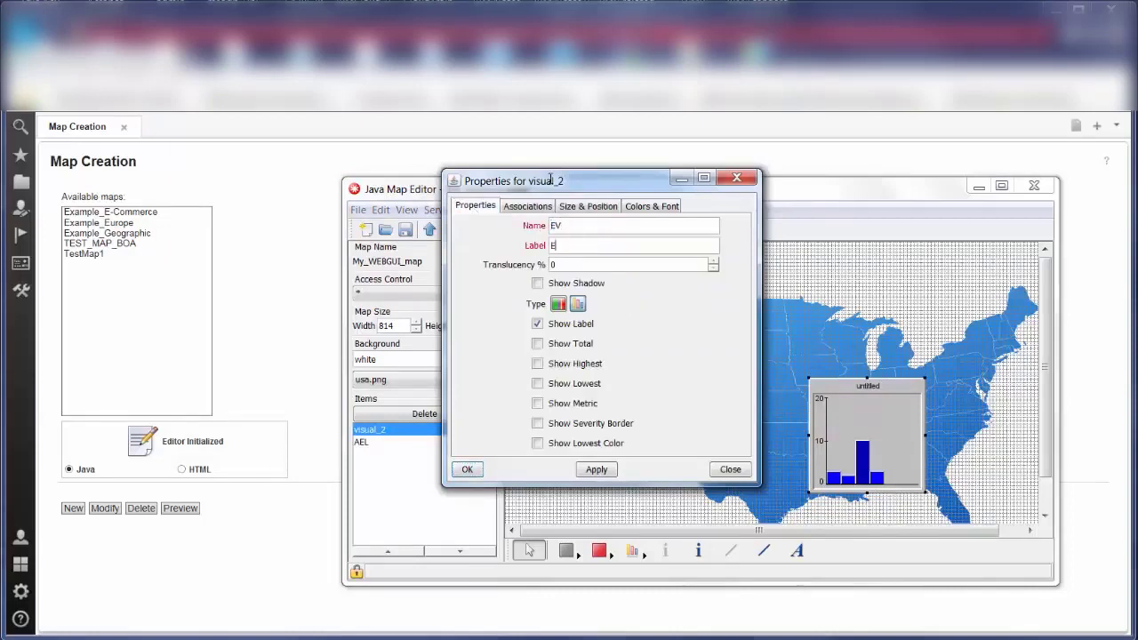
pyautogui.write('EventViewer')
pyautogui.click(538, 345)
pyautogui.click(538, 364)
pyautogui.click(538, 384)
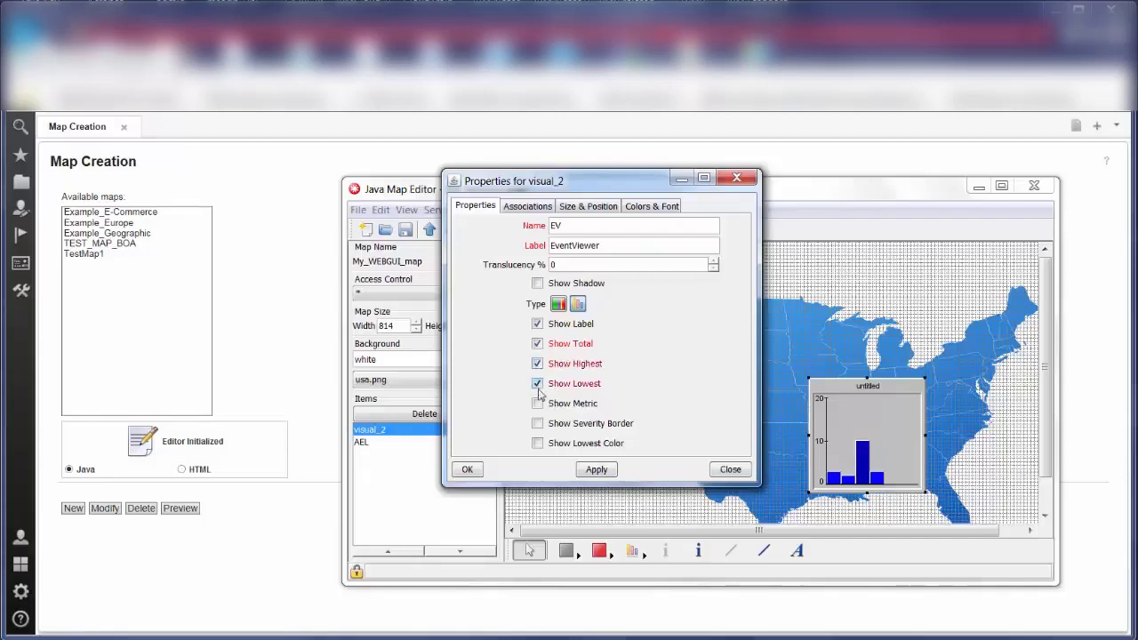
pyautogui.click(596, 469)
# Associate it with Action Event Viewer, Target _blank and the Last10Mins filter
pyautogui.click(524, 211)
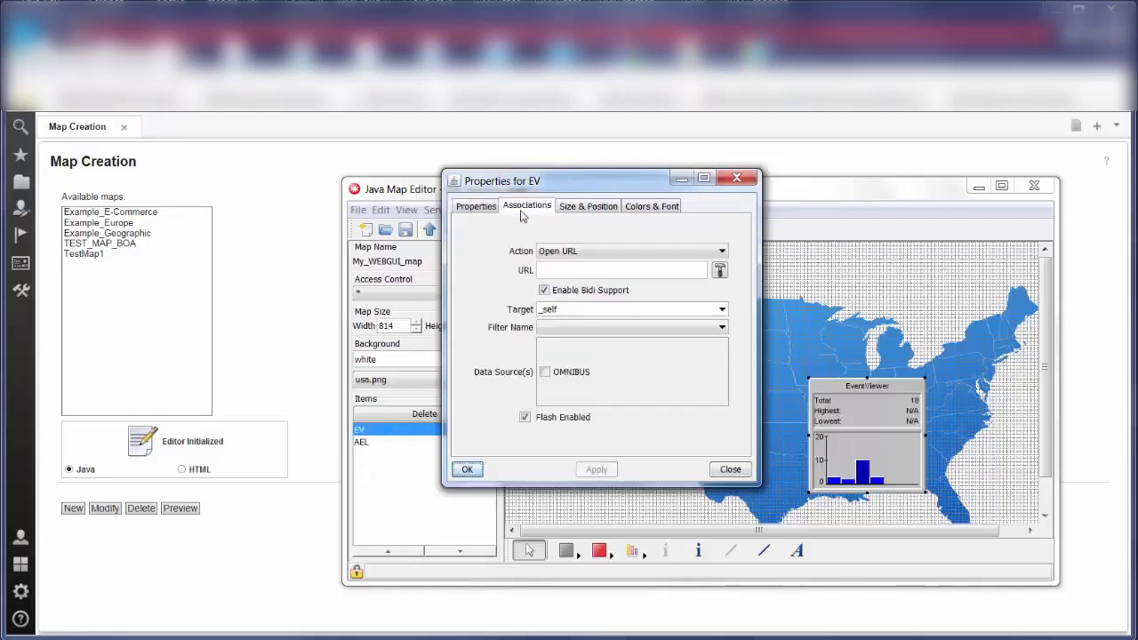
pyautogui.click(563, 252)
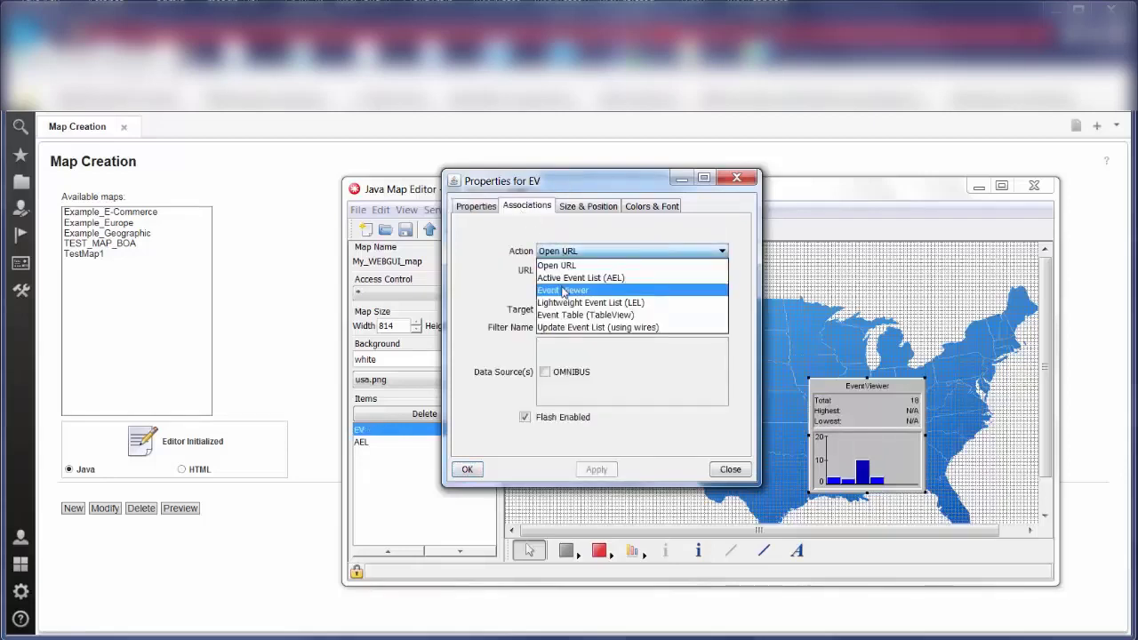
pyautogui.click(562, 291)
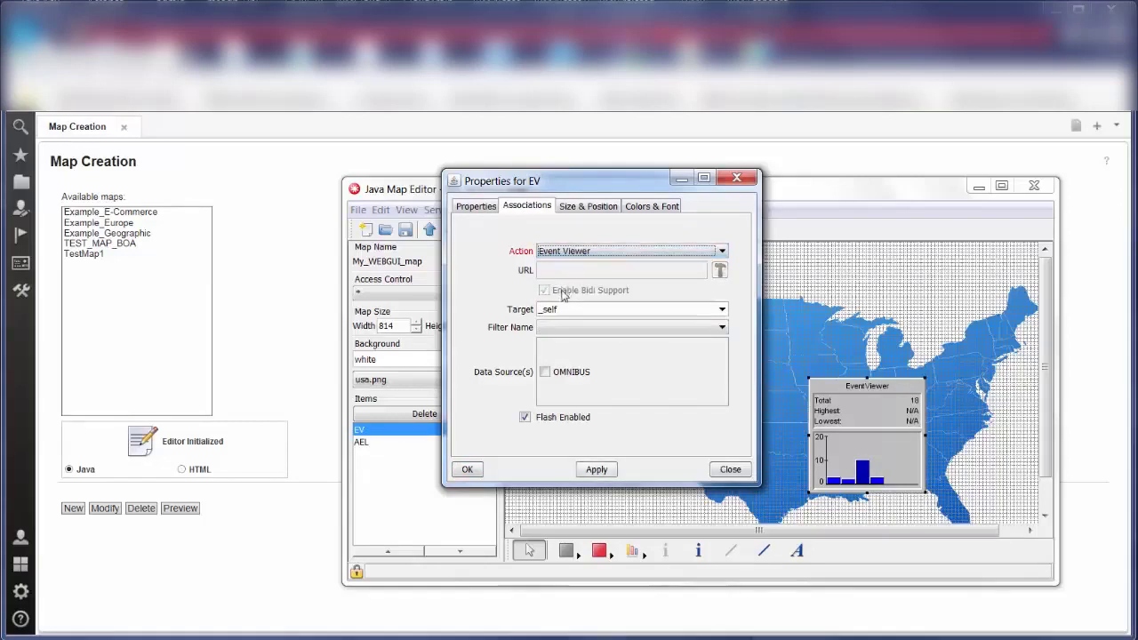
pyautogui.click(721, 309)
pyautogui.click(615, 341)
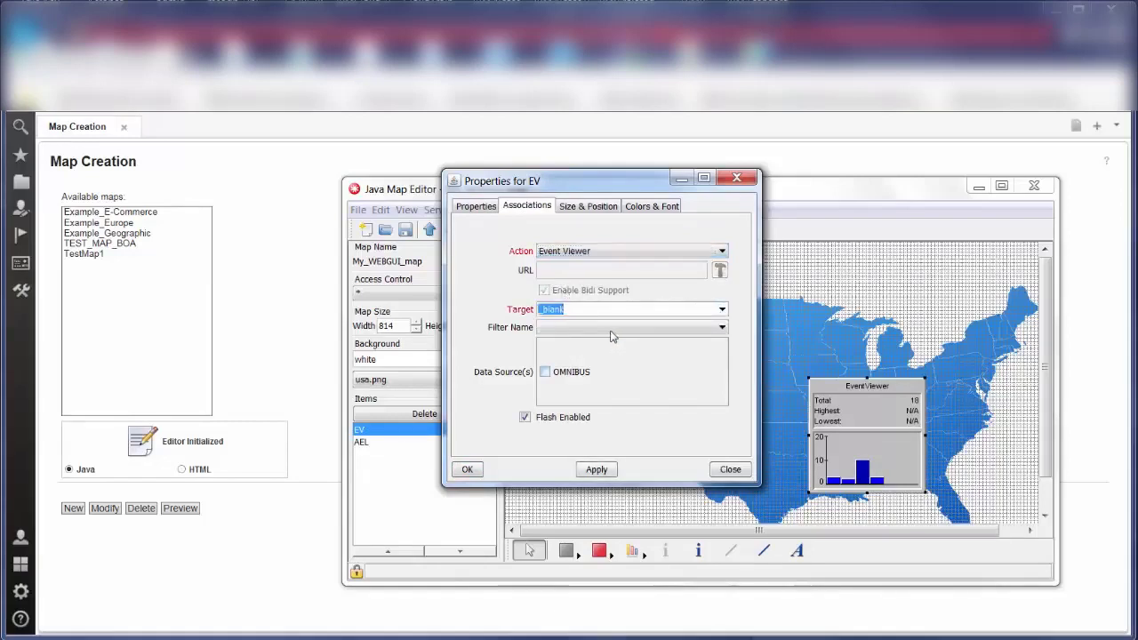
pyautogui.click(613, 332)
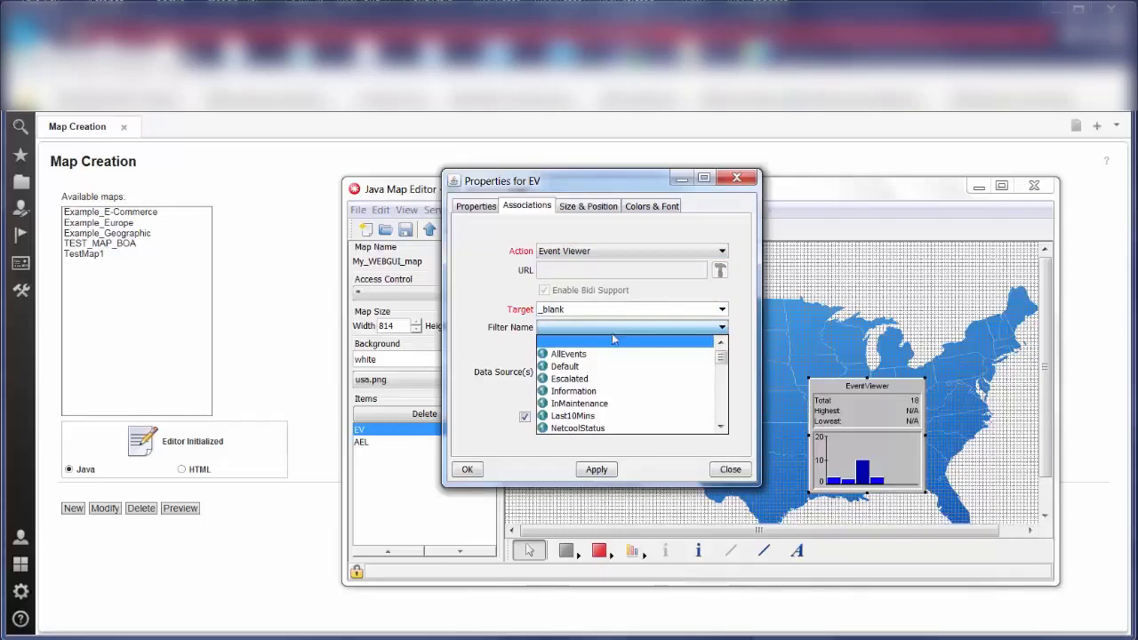
pyautogui.click(571, 416)
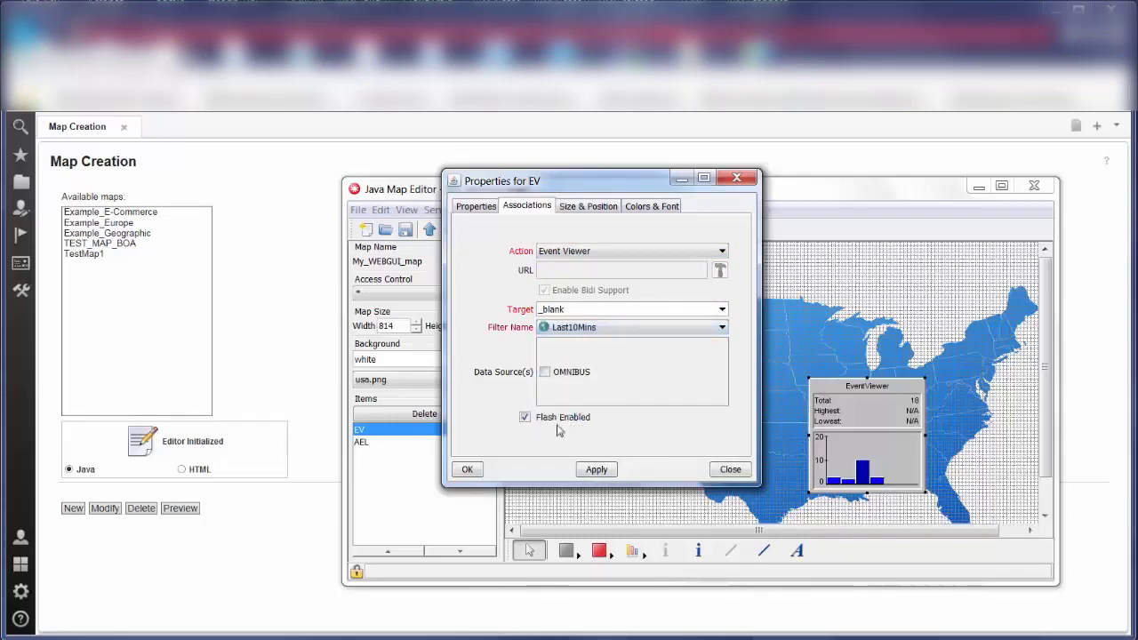
pyautogui.click(468, 470)
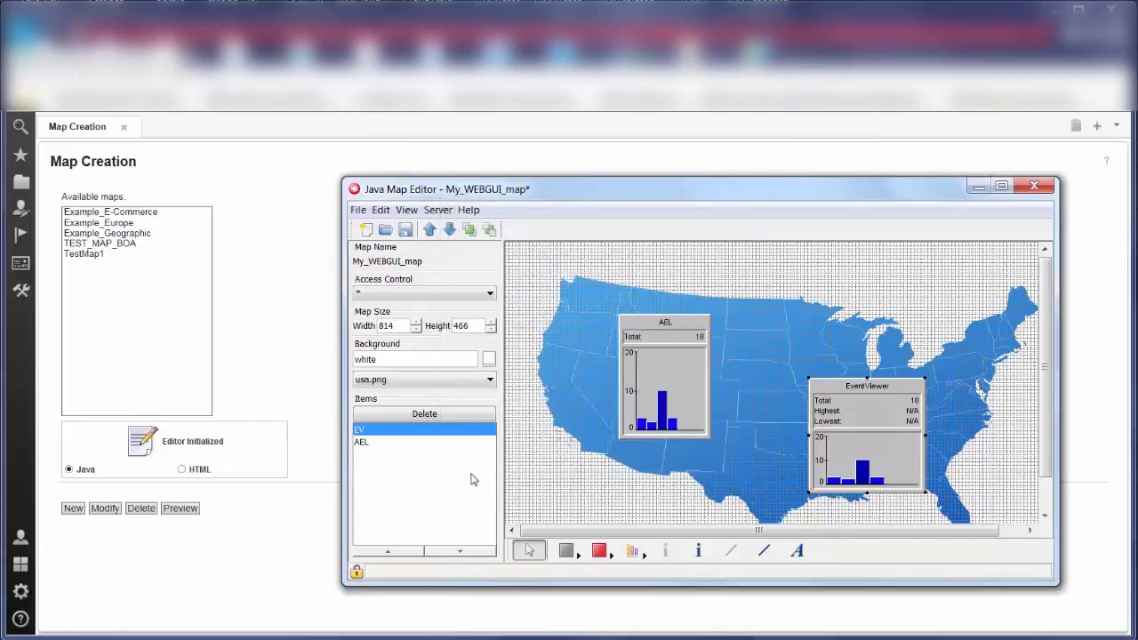
# Save My_WEBGUI_map and exit the Java Map Editor via File > Exit
pyautogui.click(405, 230)
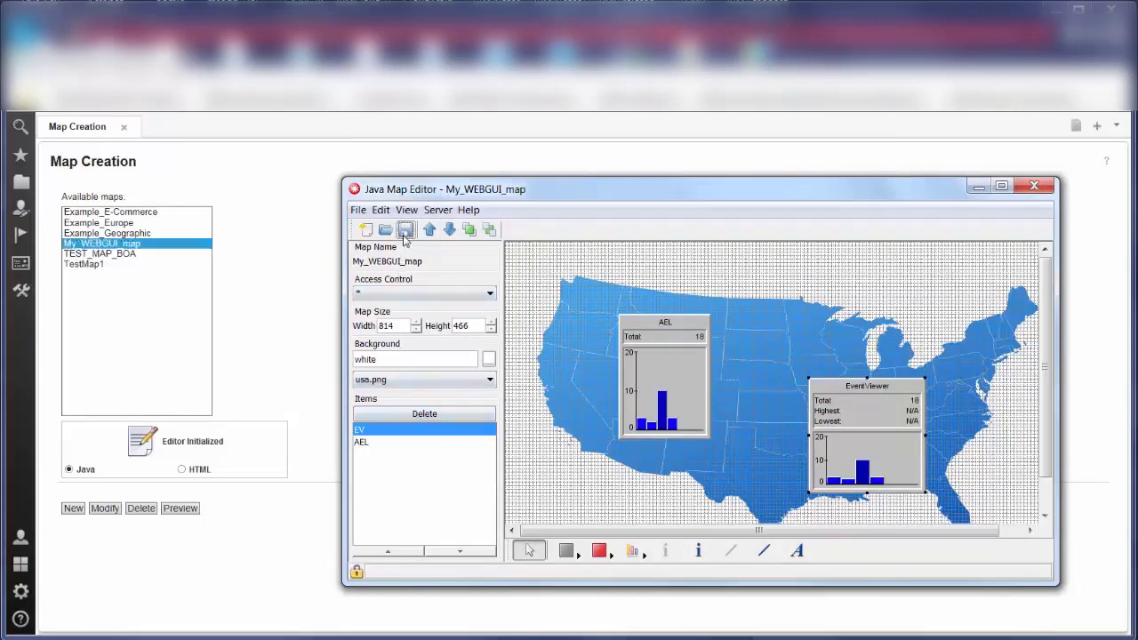
pyautogui.click(357, 210)
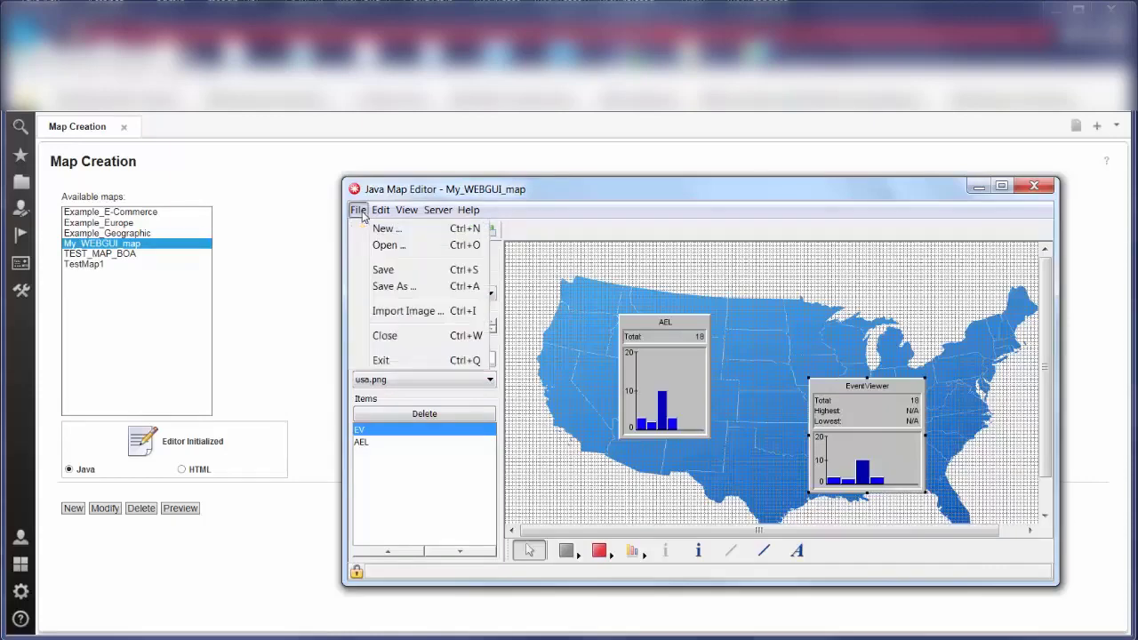
pyautogui.click(382, 360)
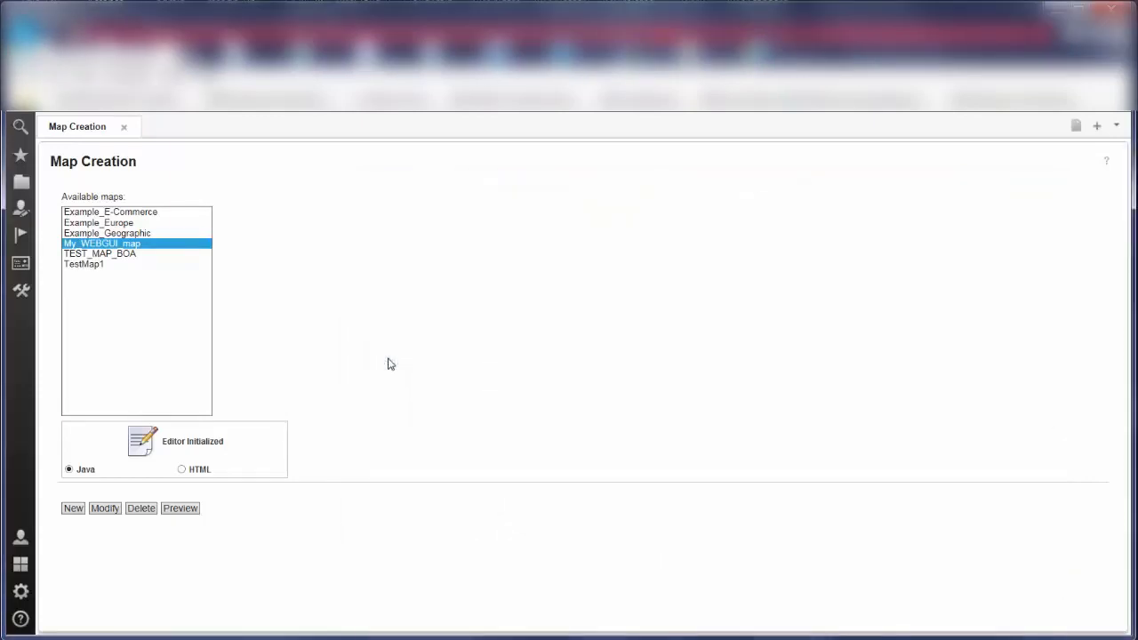
# Start a new work page with My_map_test_page as its page name
pyautogui.click(1098, 128)
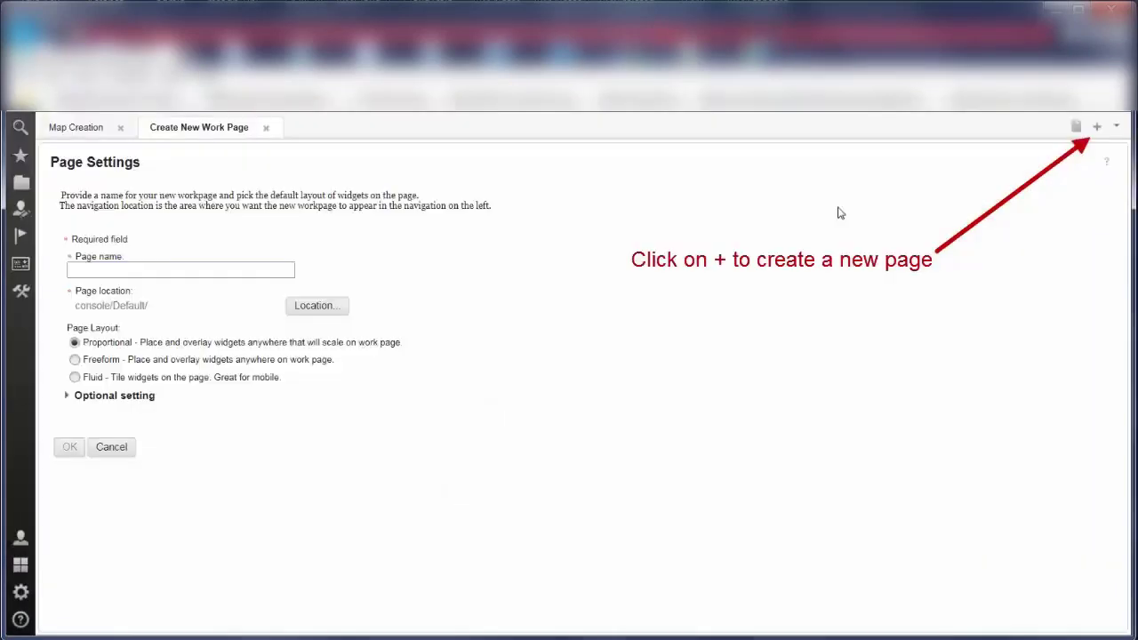
pyautogui.click(265, 271)
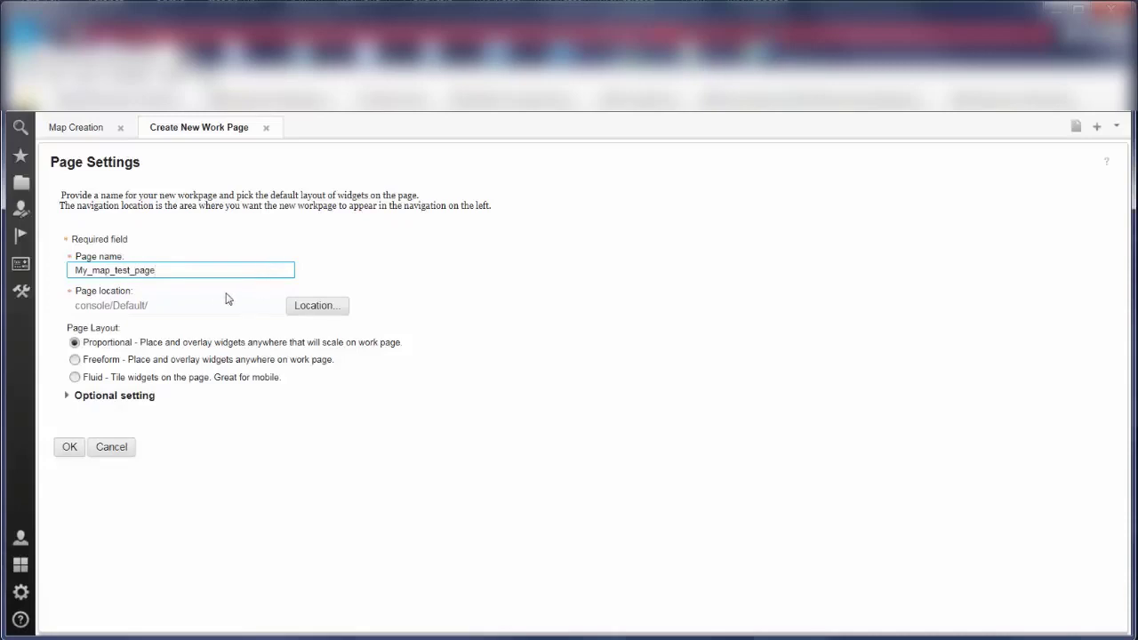
pyautogui.click(317, 305)
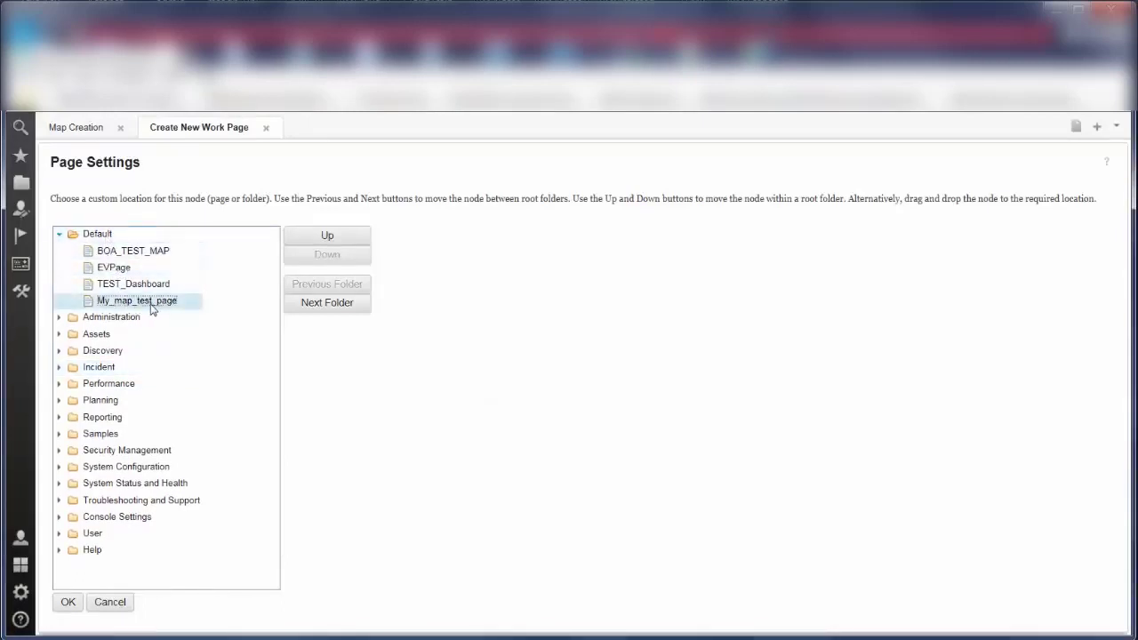
# Place My_map_test_page under console/Default/ and create it with Proportional layout
pyautogui.moveTo(151, 308)
pyautogui.mouseDown()
pyautogui.moveTo(101, 553)
pyautogui.moveTo(99, 535)
pyautogui.mouseUp()
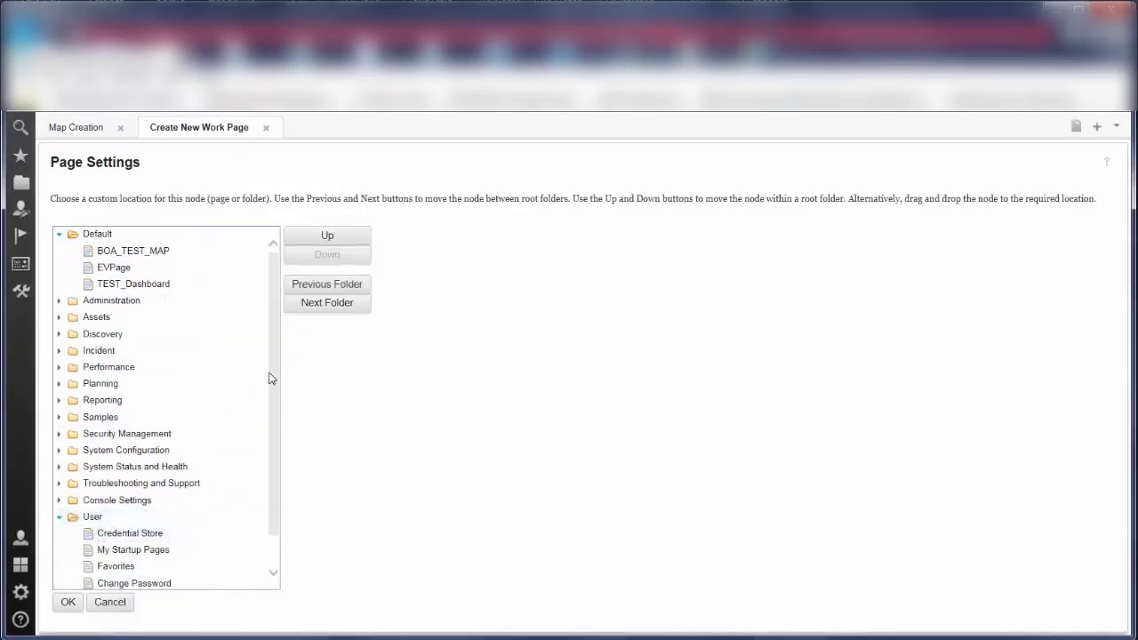
pyautogui.scroll(-2, 271, 379)
pyautogui.moveTo(169, 565); pyautogui.dragTo(136, 264)
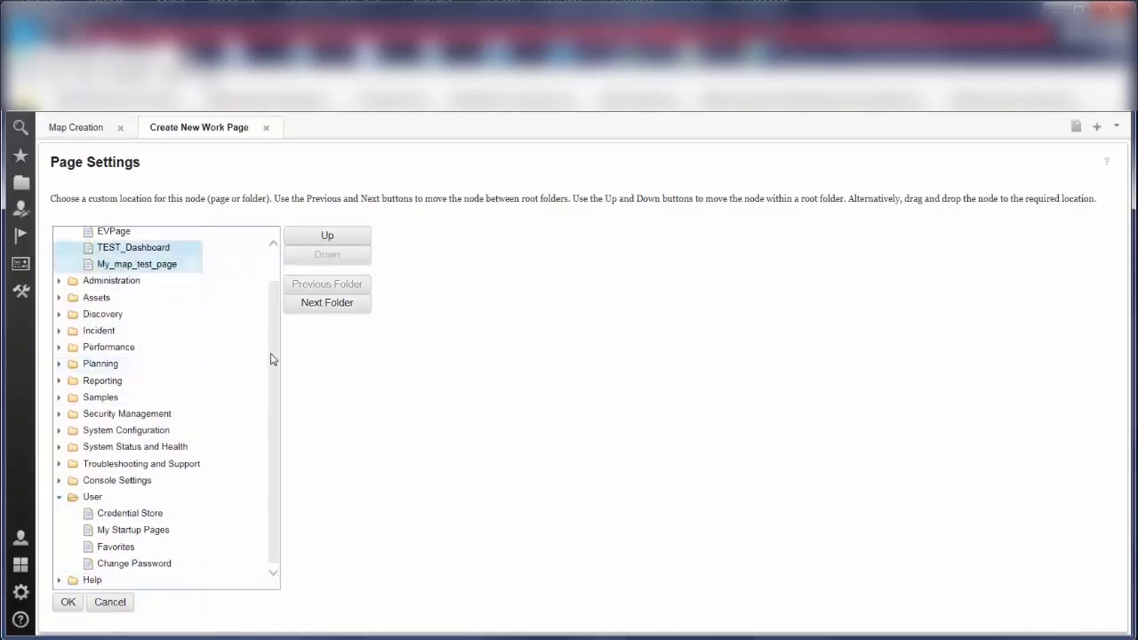
pyautogui.click(67, 602)
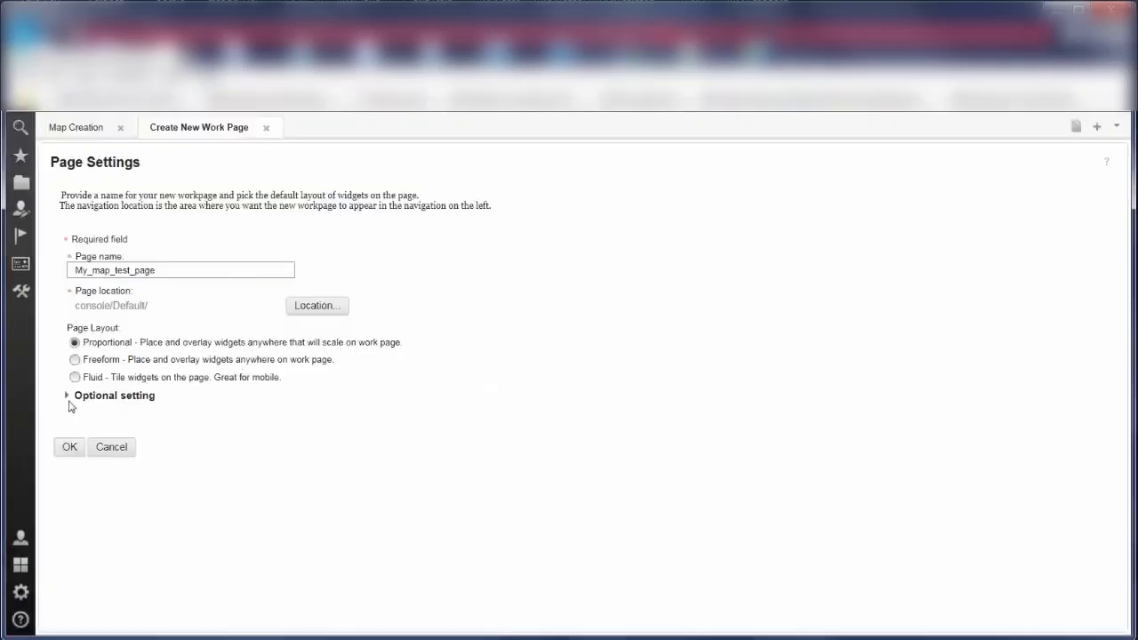
pyautogui.click(67, 397)
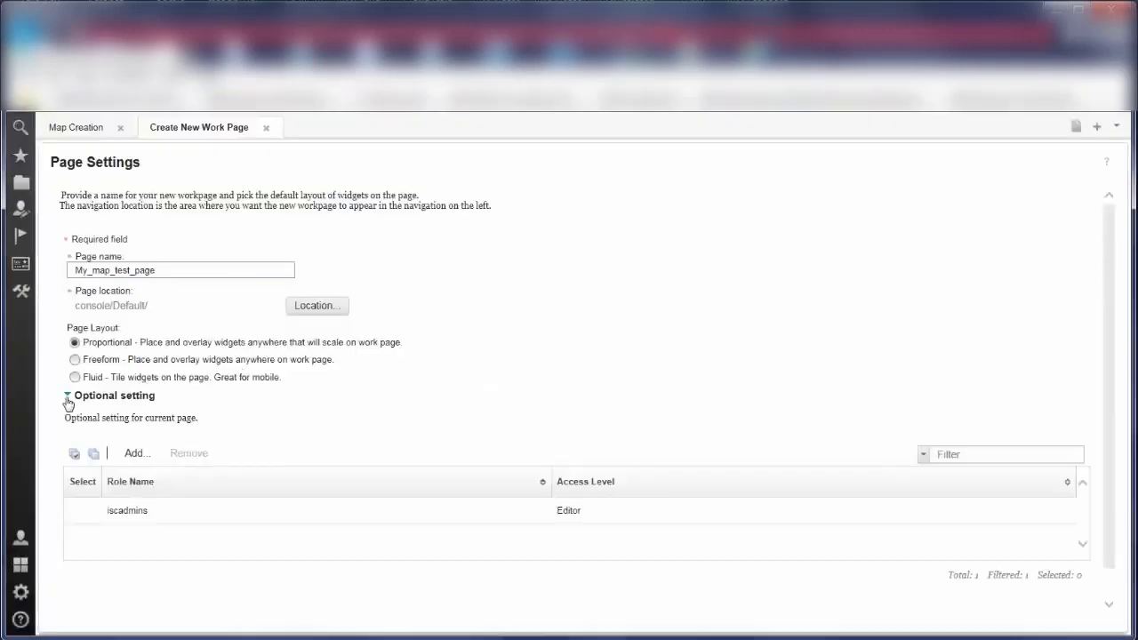
pyautogui.click(68, 398)
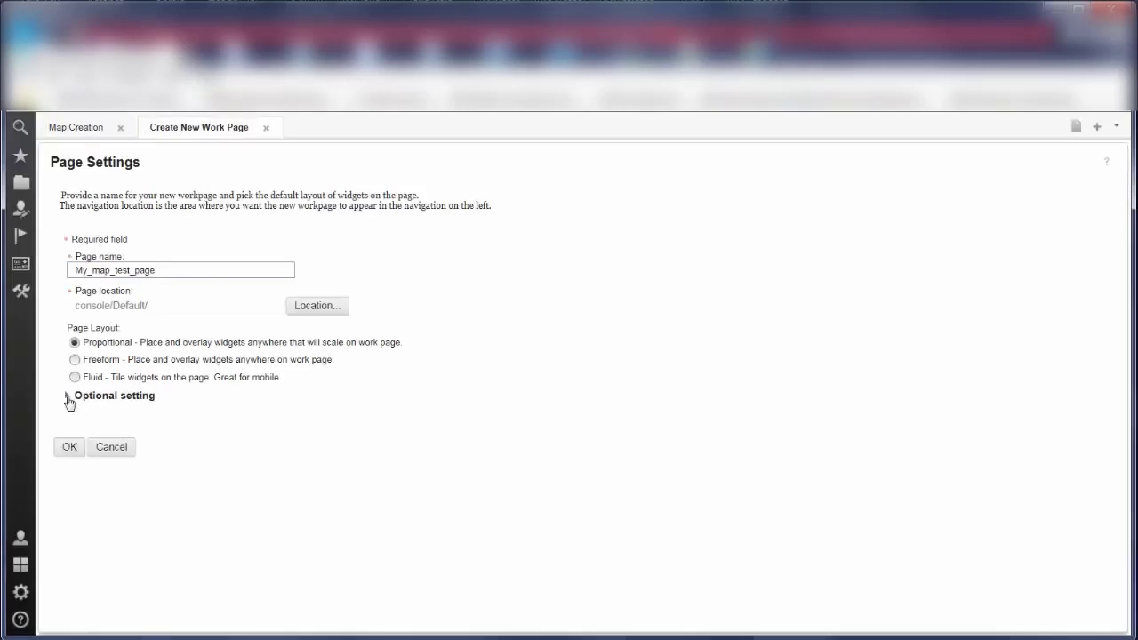
pyautogui.click(69, 447)
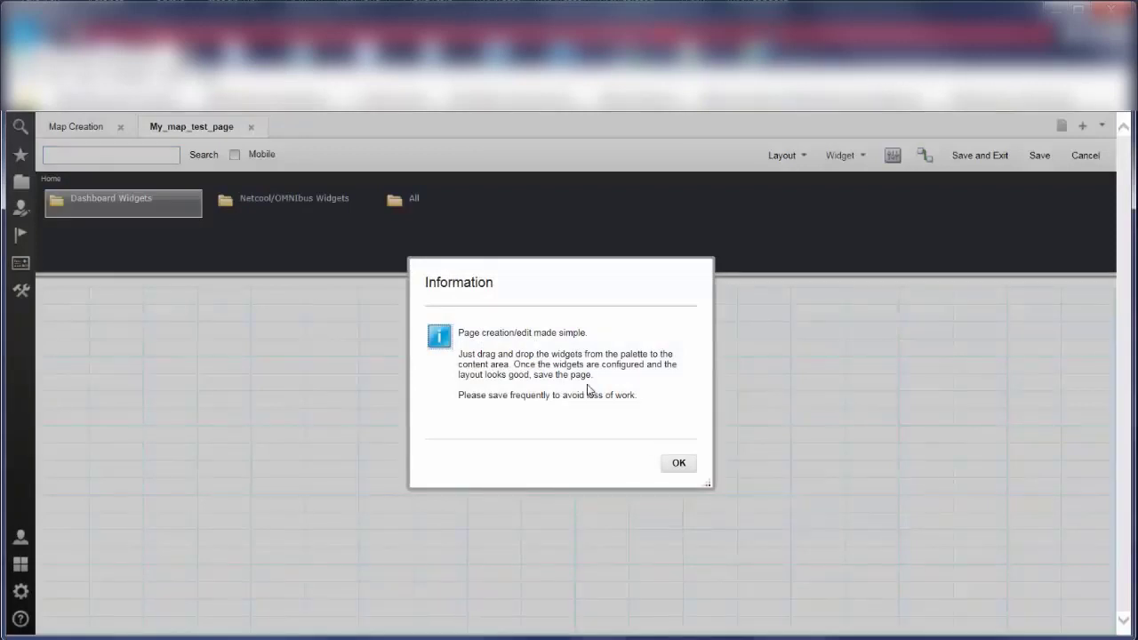
# Add a Map widget from the palette and stretch it to 1216 × 415
pyautogui.click(677, 463)
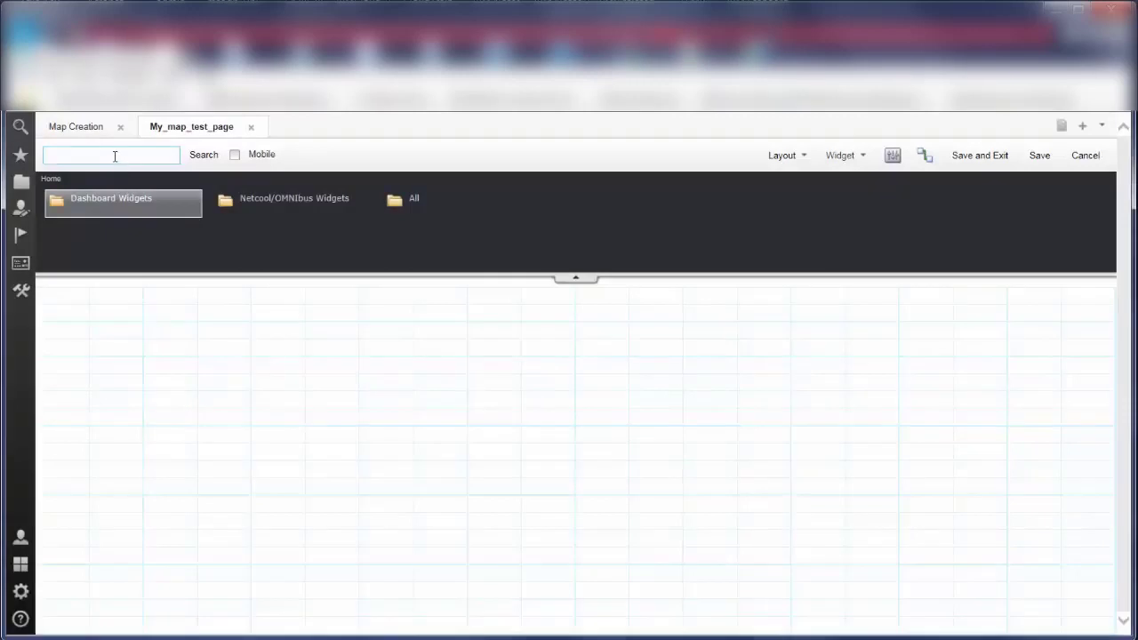
pyautogui.click(210, 156)
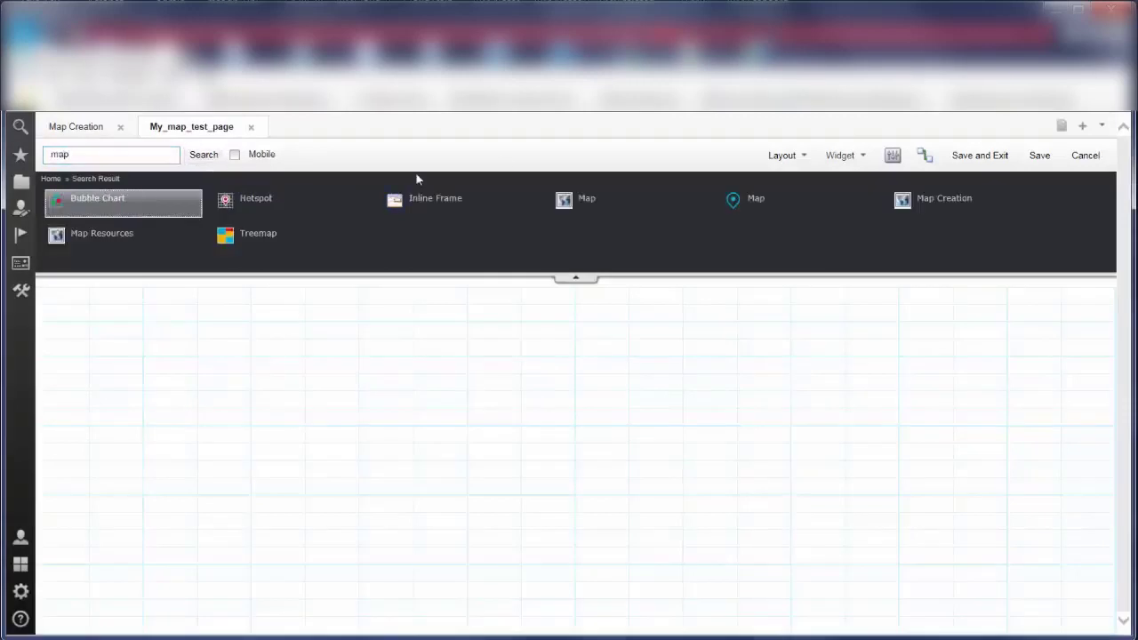
pyautogui.moveTo(560, 200); pyautogui.dragTo(515, 333)
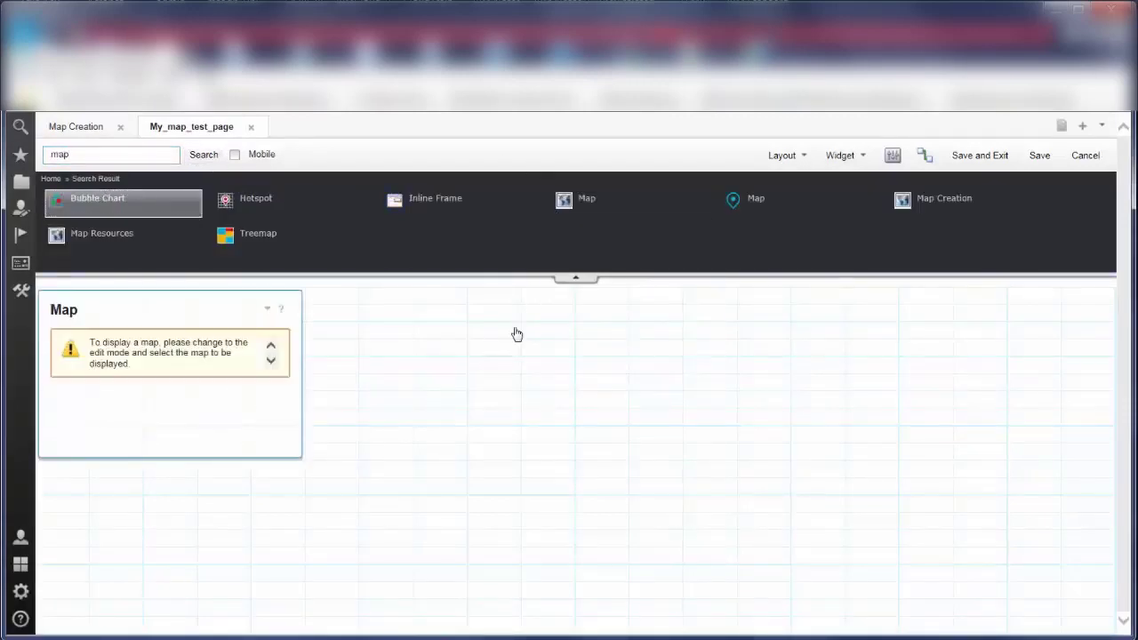
pyautogui.moveTo(295, 453); pyautogui.dragTo(949, 595)
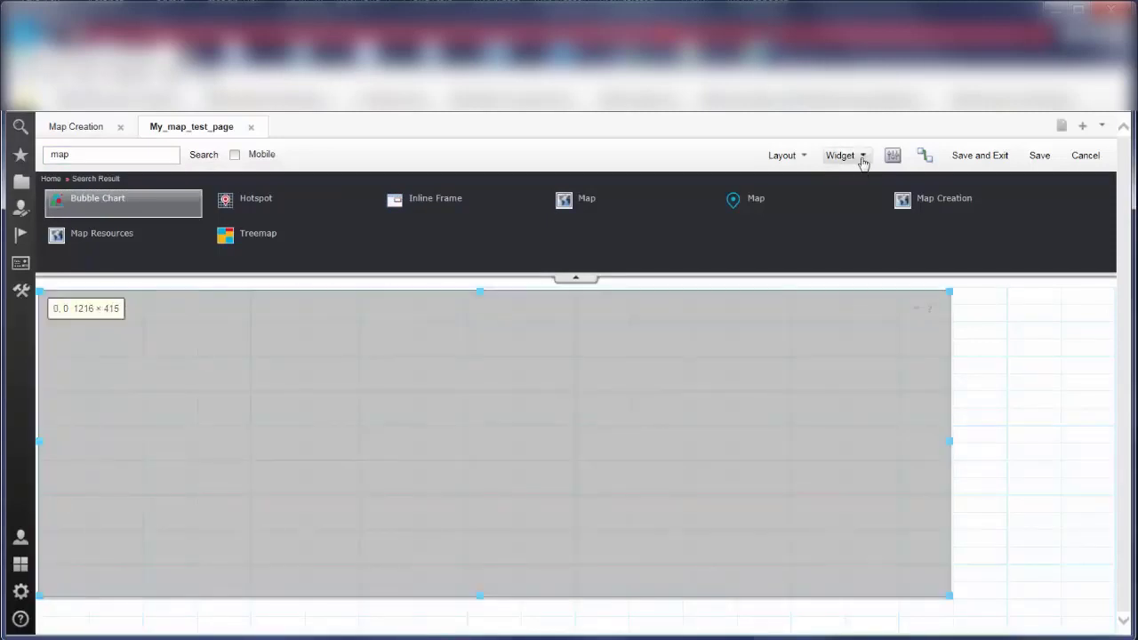
# Set the Map widget's map name to My_WEBGUI_map and save its preferences
pyautogui.click(862, 159)
pyautogui.click(860, 182)
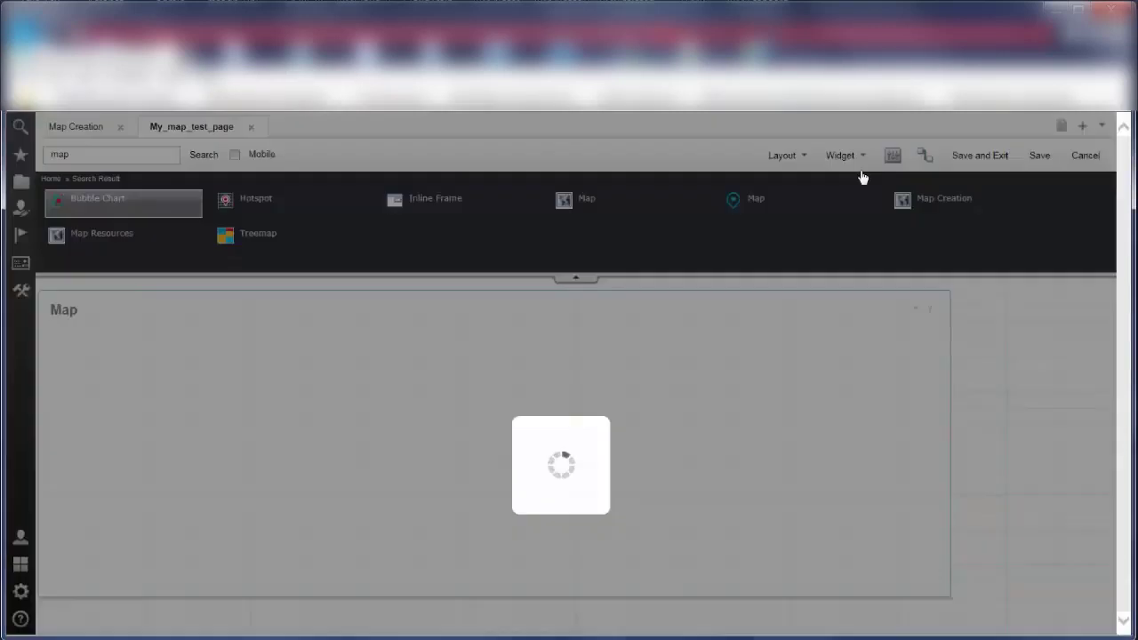
pyautogui.click(492, 265)
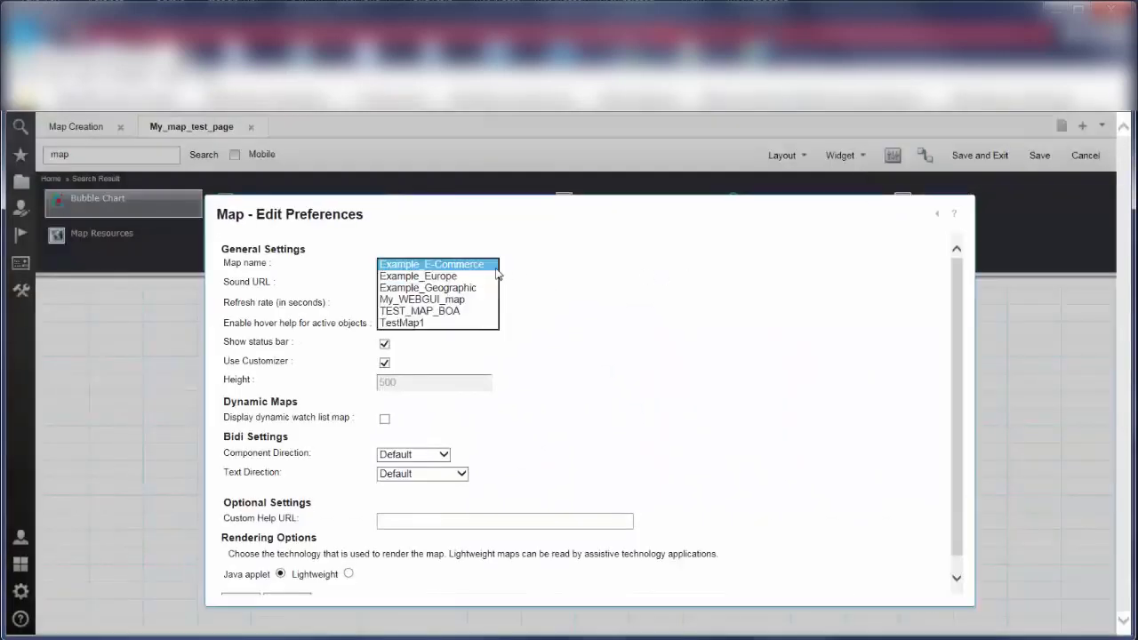
pyautogui.click(452, 301)
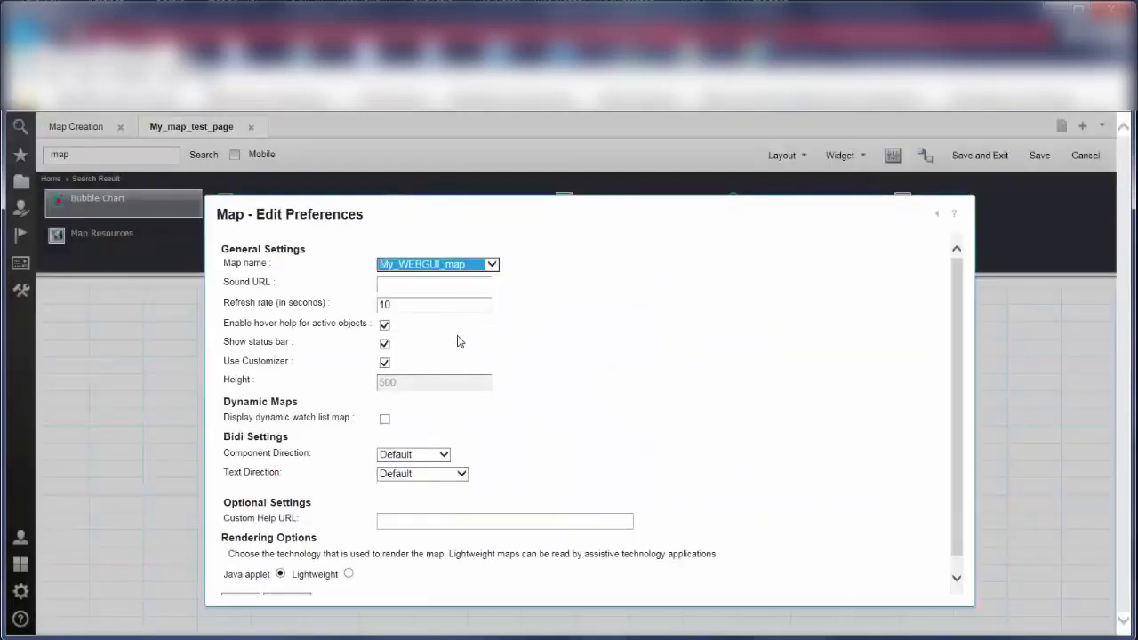
pyautogui.scroll(-1, 970, 446)
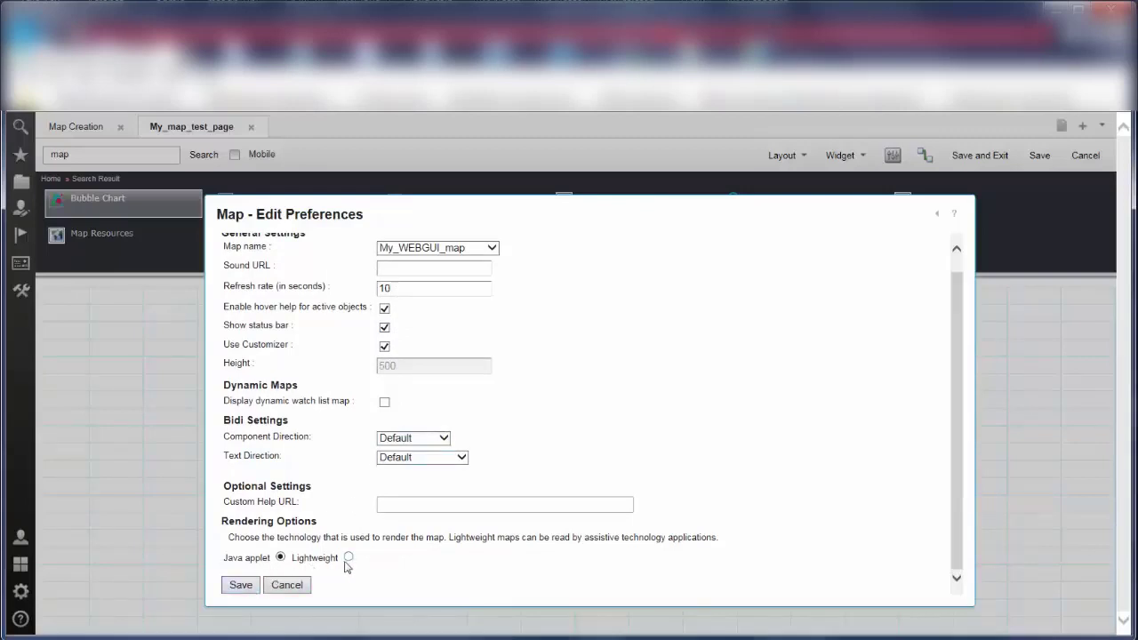
pyautogui.click(240, 585)
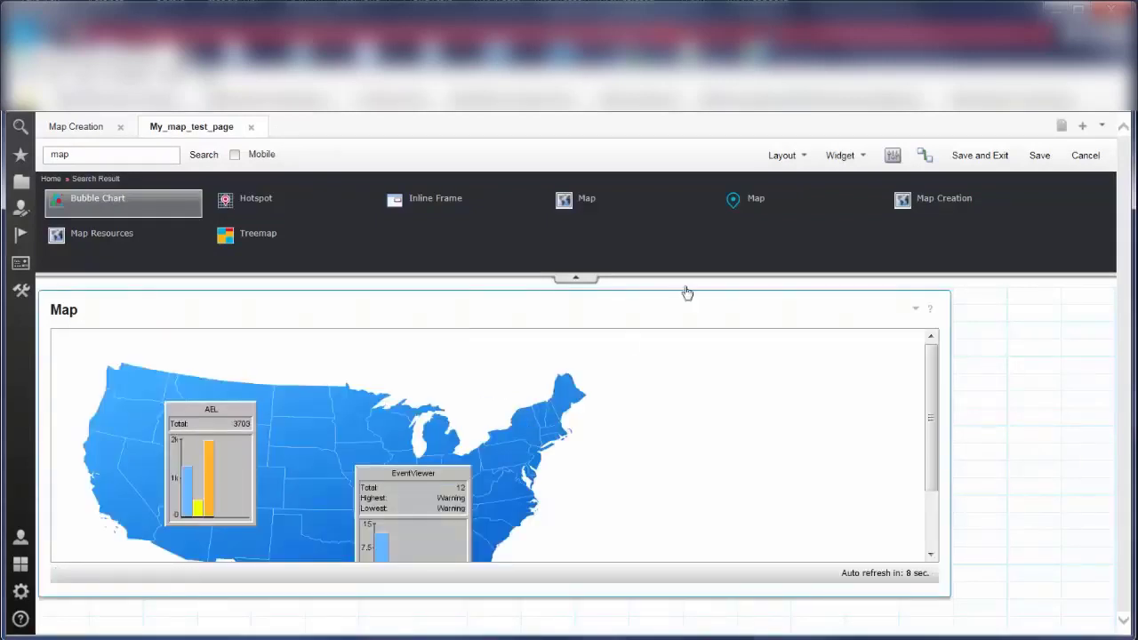
# Fit the Map widget to the page, save and exit, then open the AEL monitor's event list
pyautogui.click(856, 156)
pyautogui.click(862, 223)
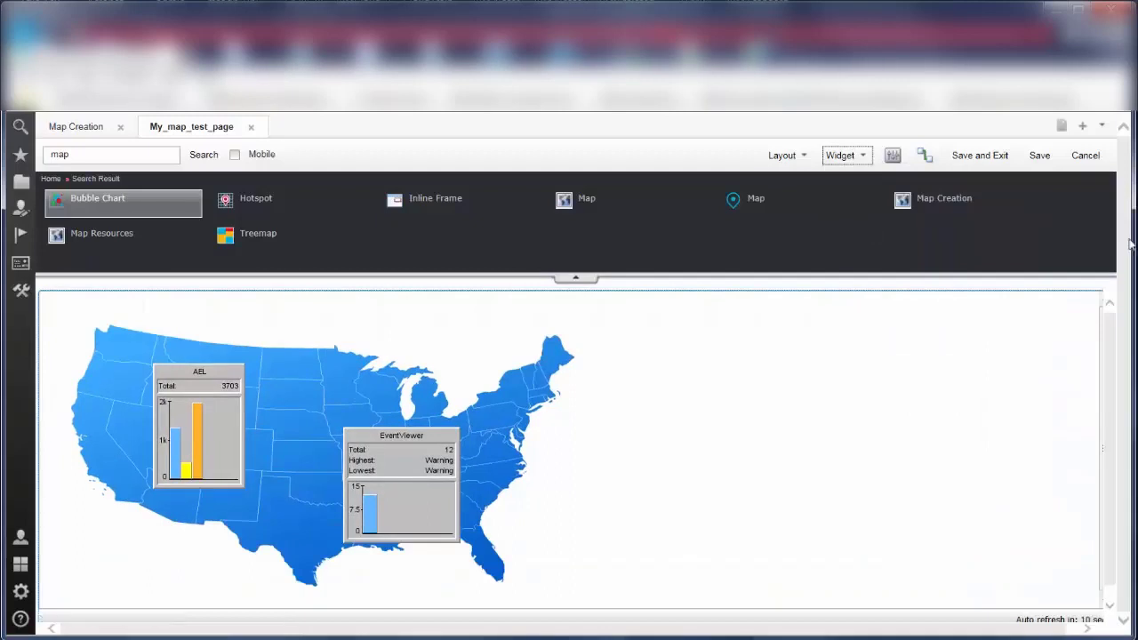
pyautogui.click(985, 156)
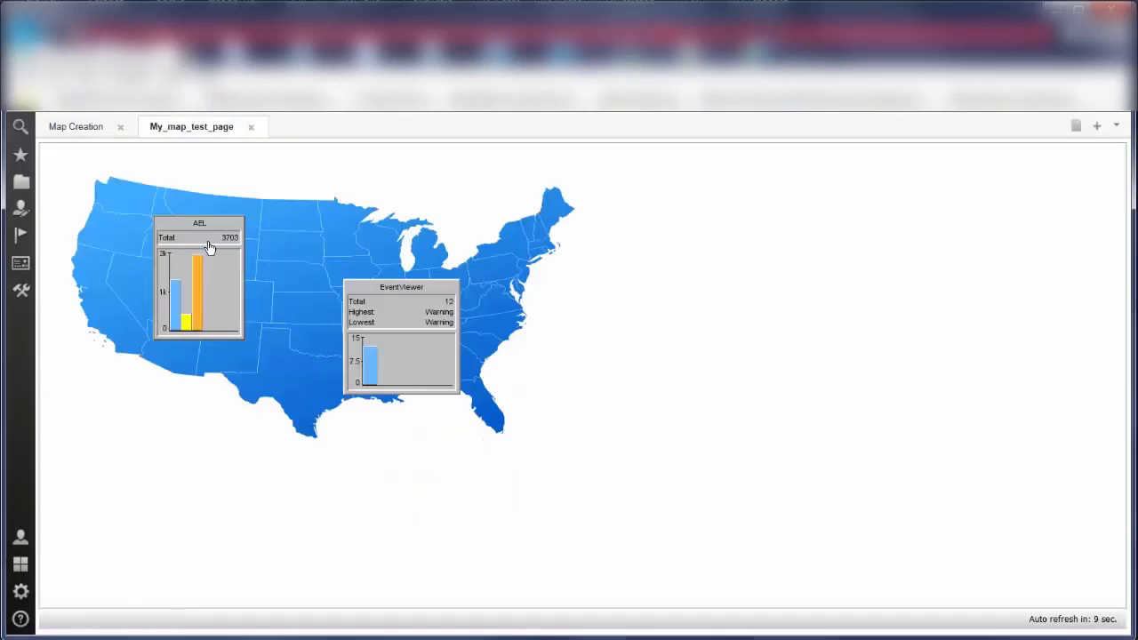
pyautogui.click(207, 245)
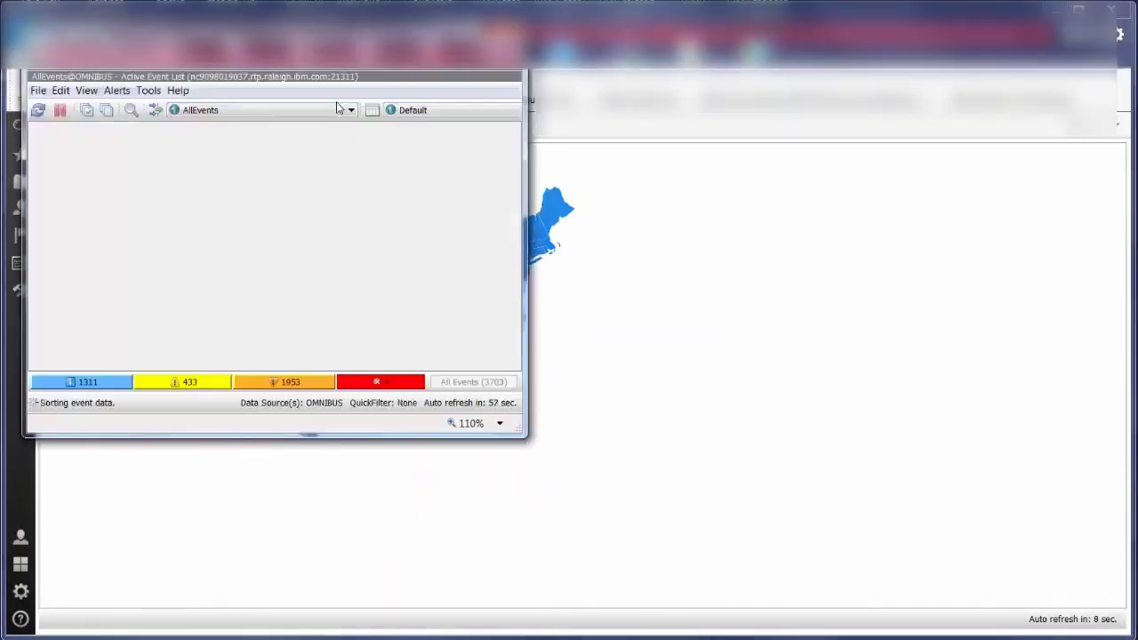
# Widen and reposition the Active Event List window, then show the DBStatus alert's actions menu
pyautogui.moveTo(526, 106); pyautogui.dragTo(782, 126)
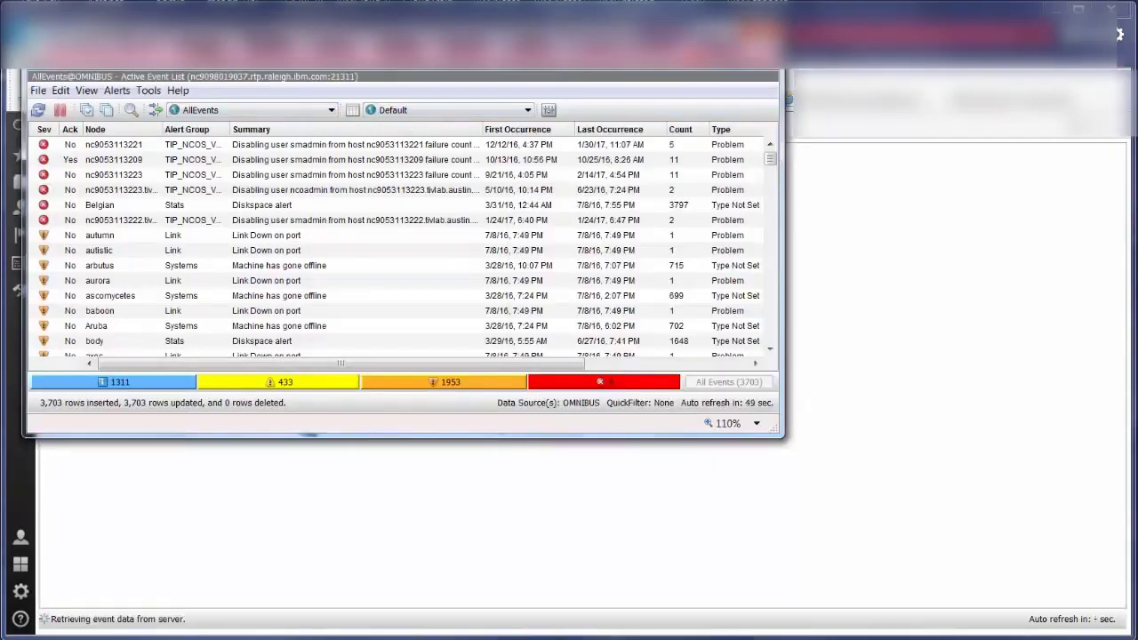
pyautogui.moveTo(361, 70); pyautogui.dragTo(426, 70)
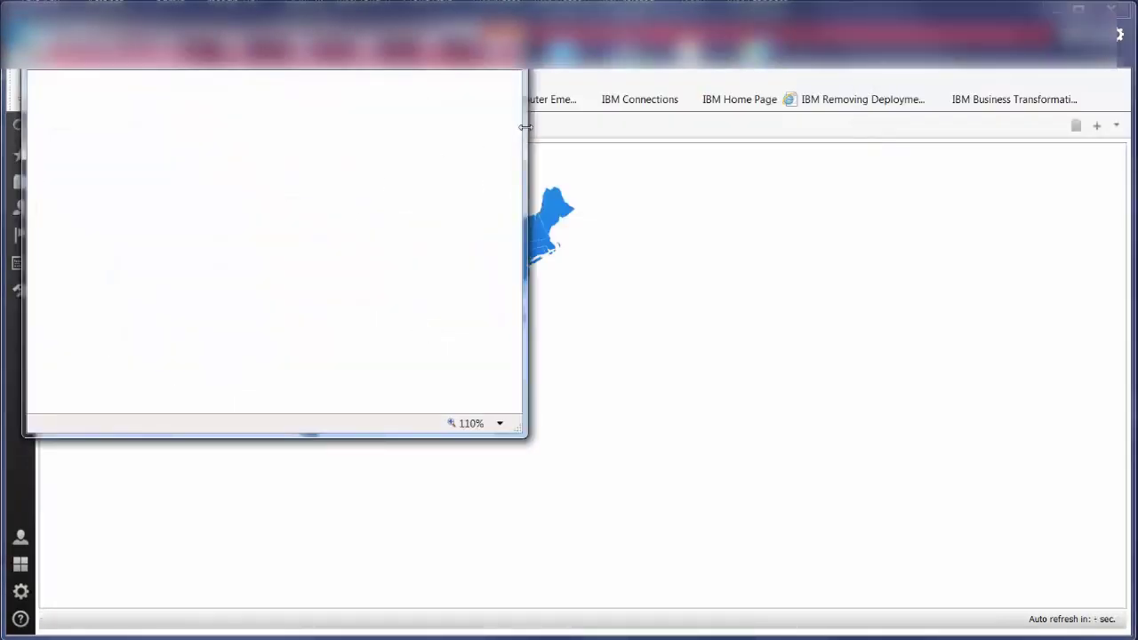
pyautogui.moveTo(527, 127); pyautogui.dragTo(827, 124)
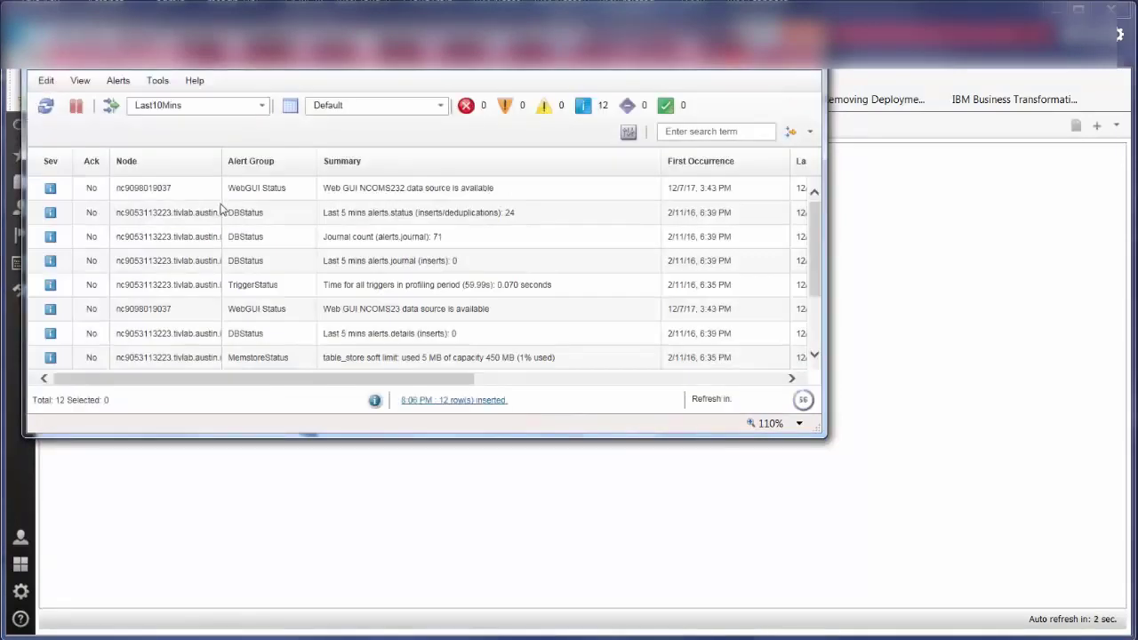
pyautogui.rightClick(246, 211)
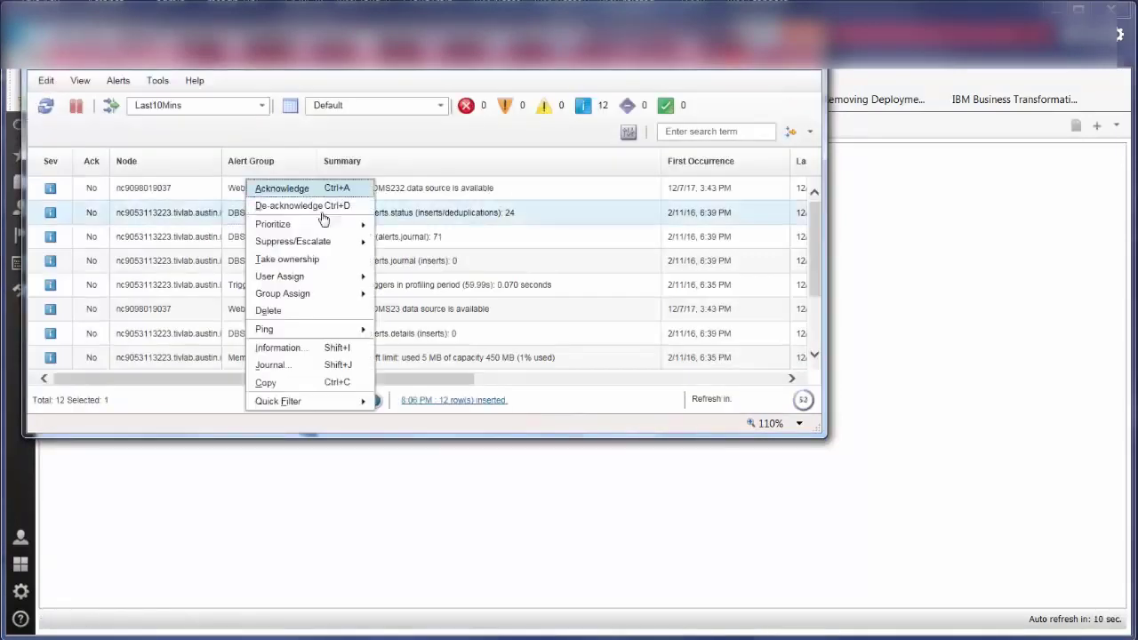
pyautogui.moveTo(323, 222)
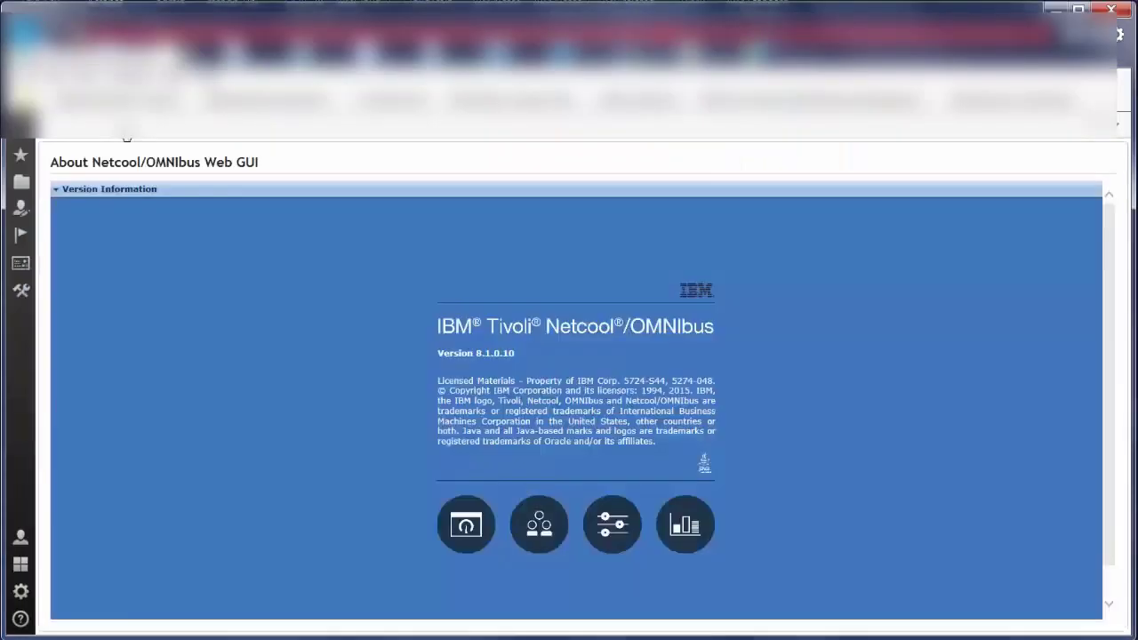
# Log out of the console from the user account menu
pyautogui.click(21, 537)
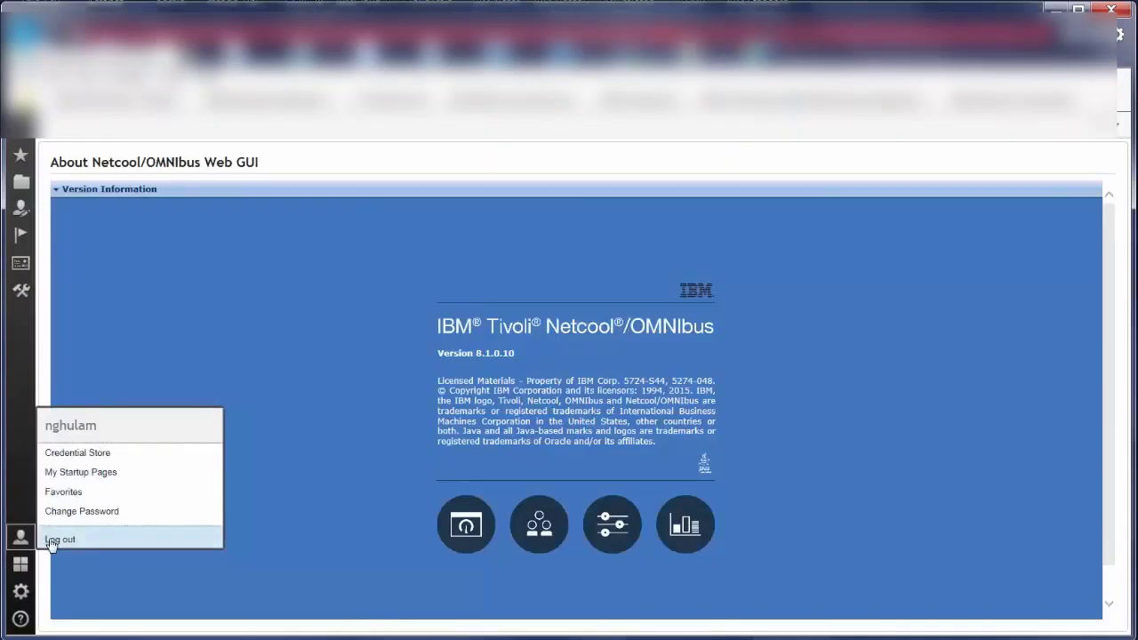
pyautogui.click(51, 544)
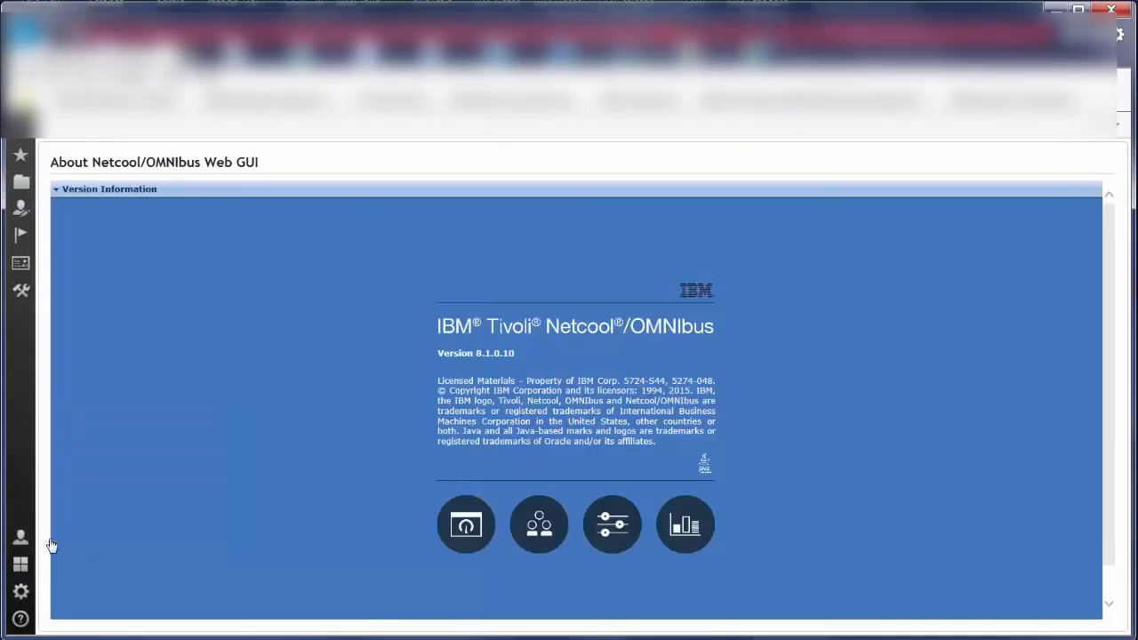